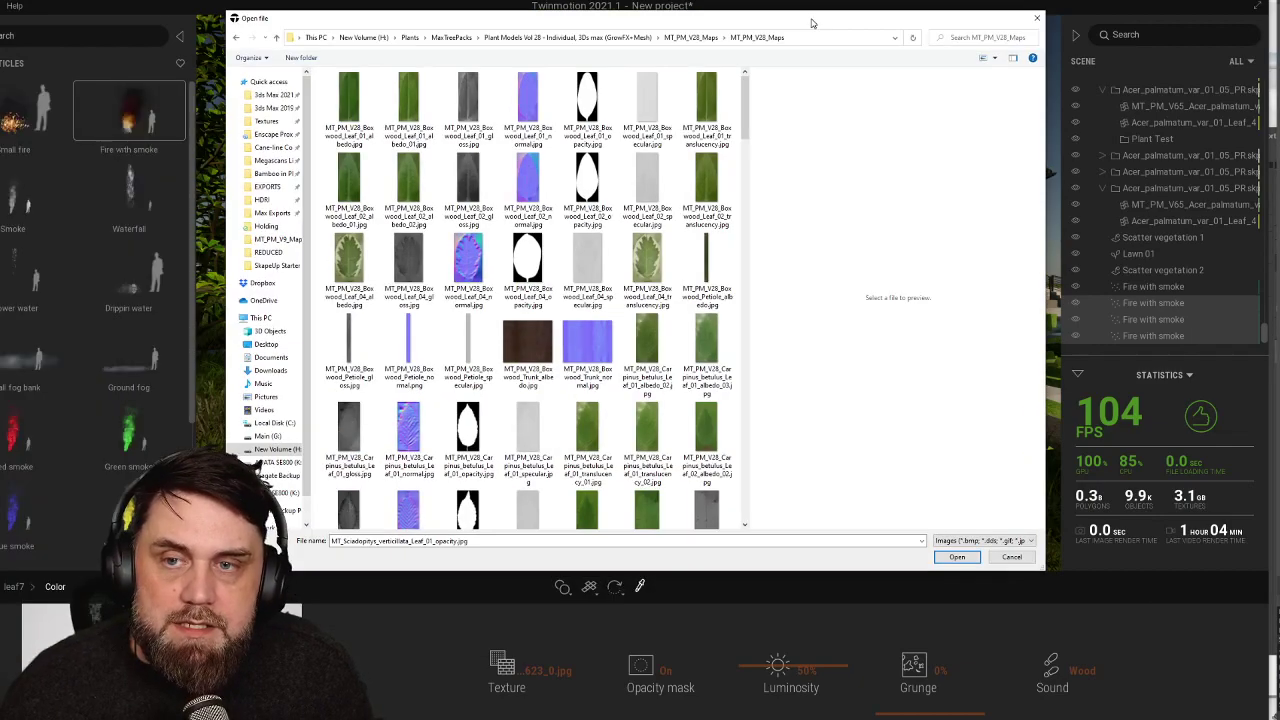
# Move Twinmotion's Open file dialog on MT_PM_V28_Maps to the left and scroll its leaf thumbnails
pyautogui.moveTo(813, 24); pyautogui.dragTo(594, 57)
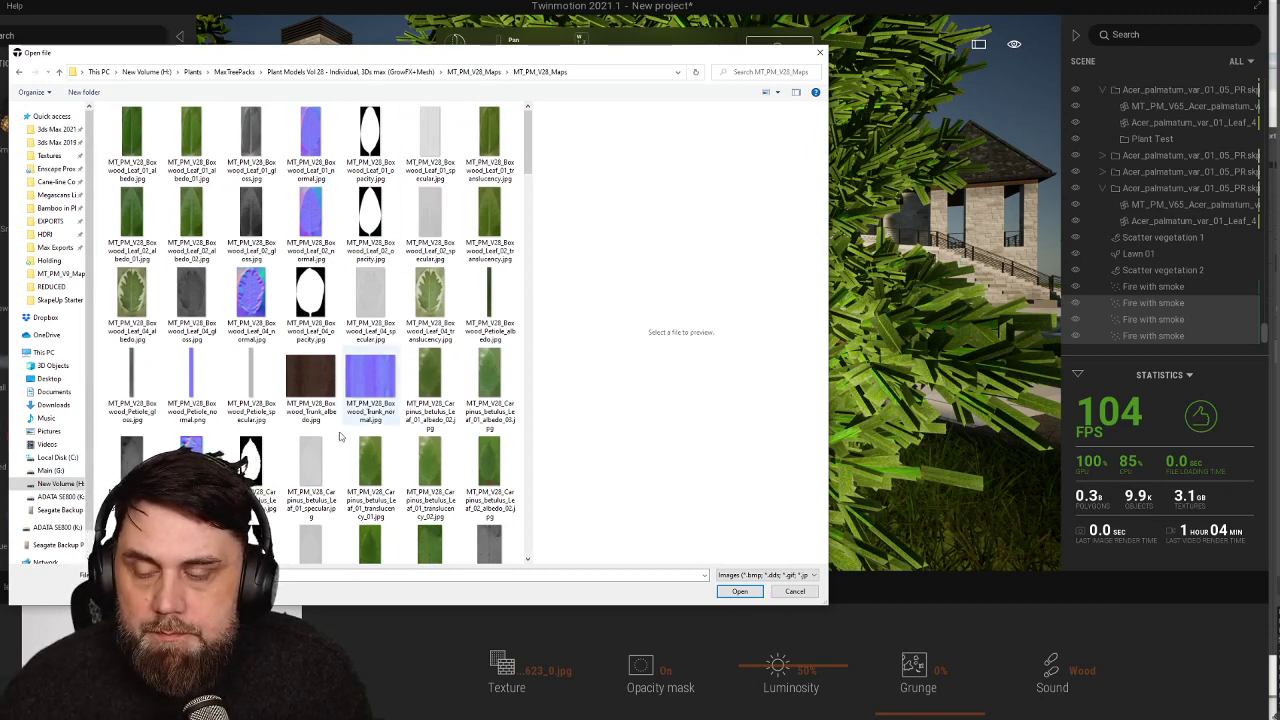
pyautogui.moveTo(528, 140)
pyautogui.mouseDown()
pyautogui.moveTo(532, 313)
pyautogui.moveTo(530, 142)
pyautogui.mouseUp()
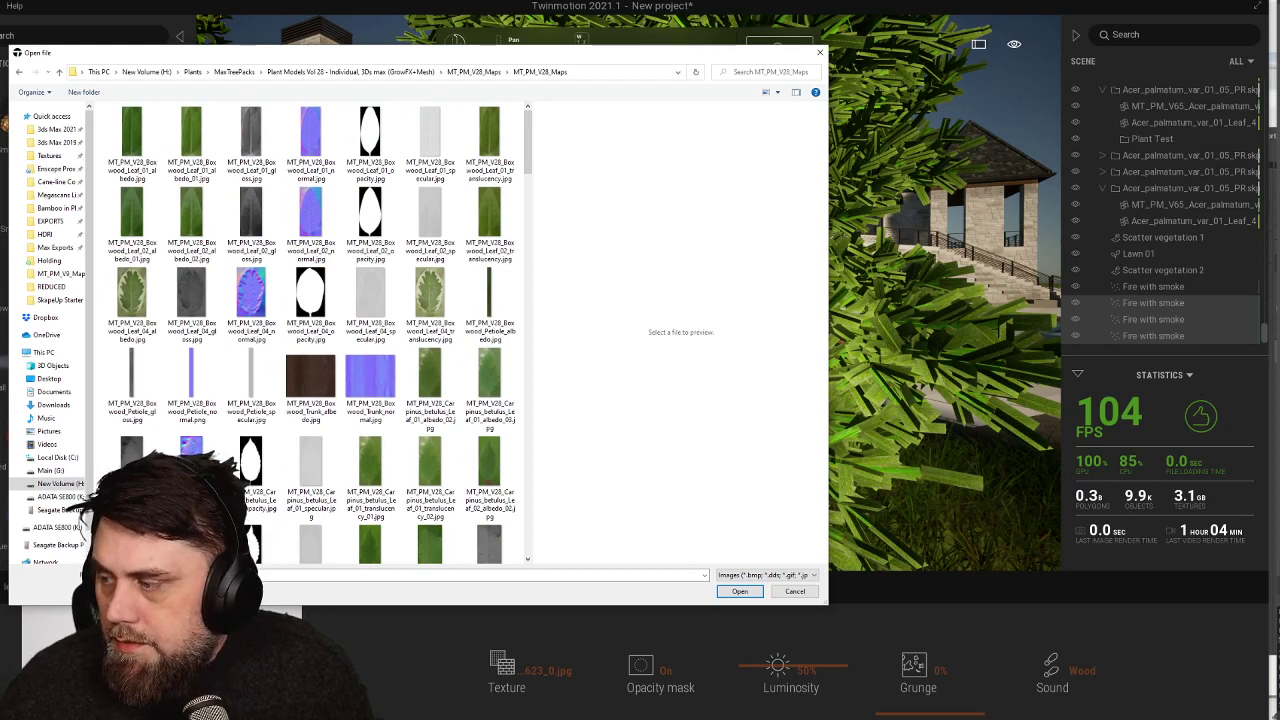
# Close the previous leaf document in Photopea without saving
pyautogui.hotkey('alt', 'Tab')
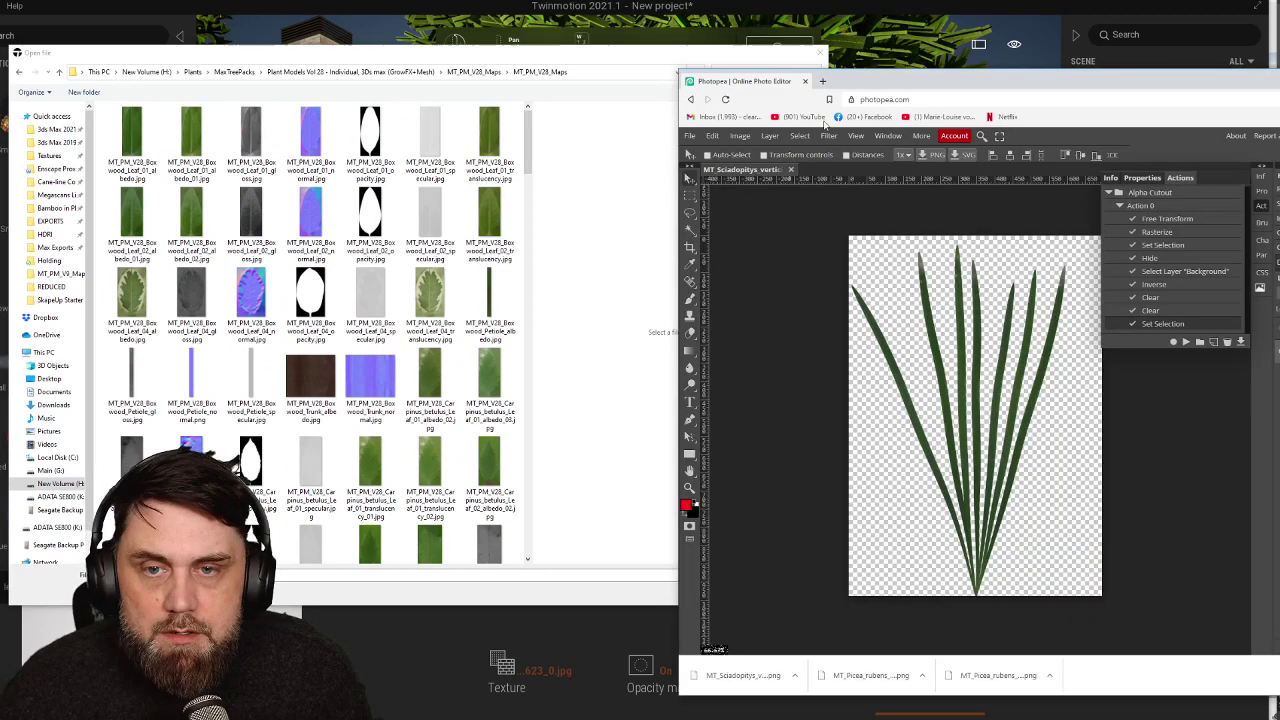
pyautogui.click(790, 172)
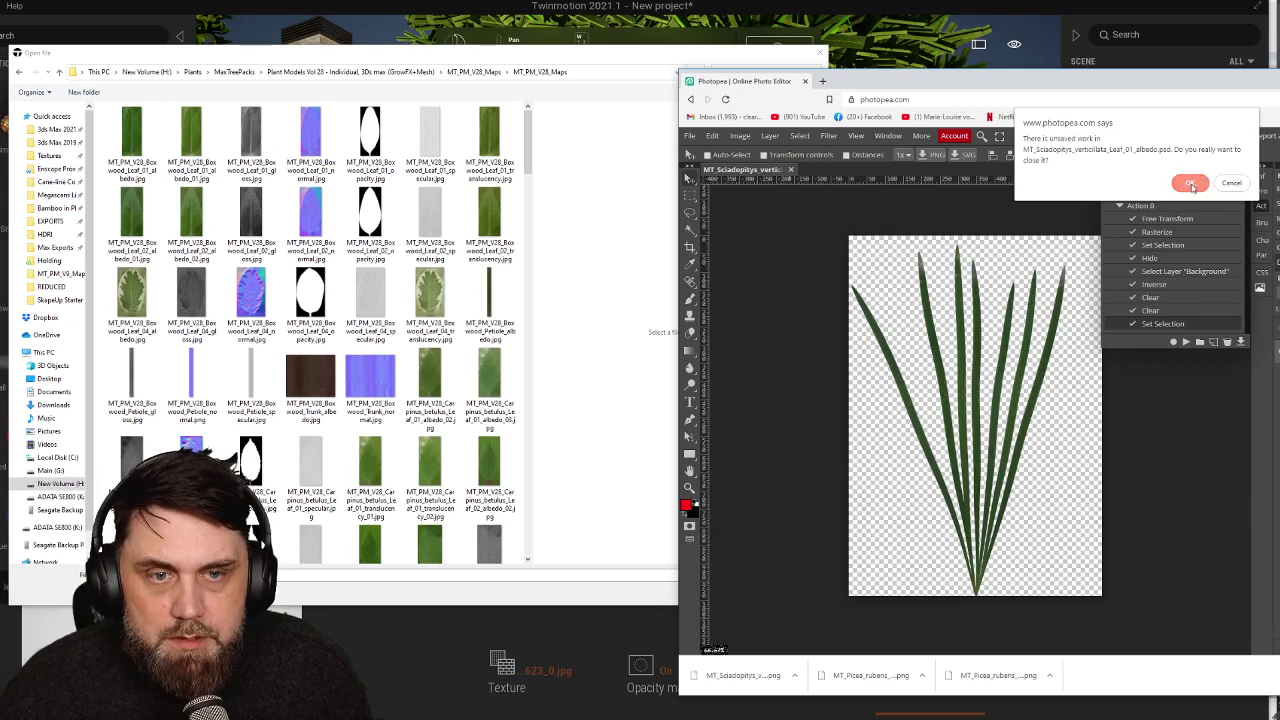
pyautogui.click(1214, 183)
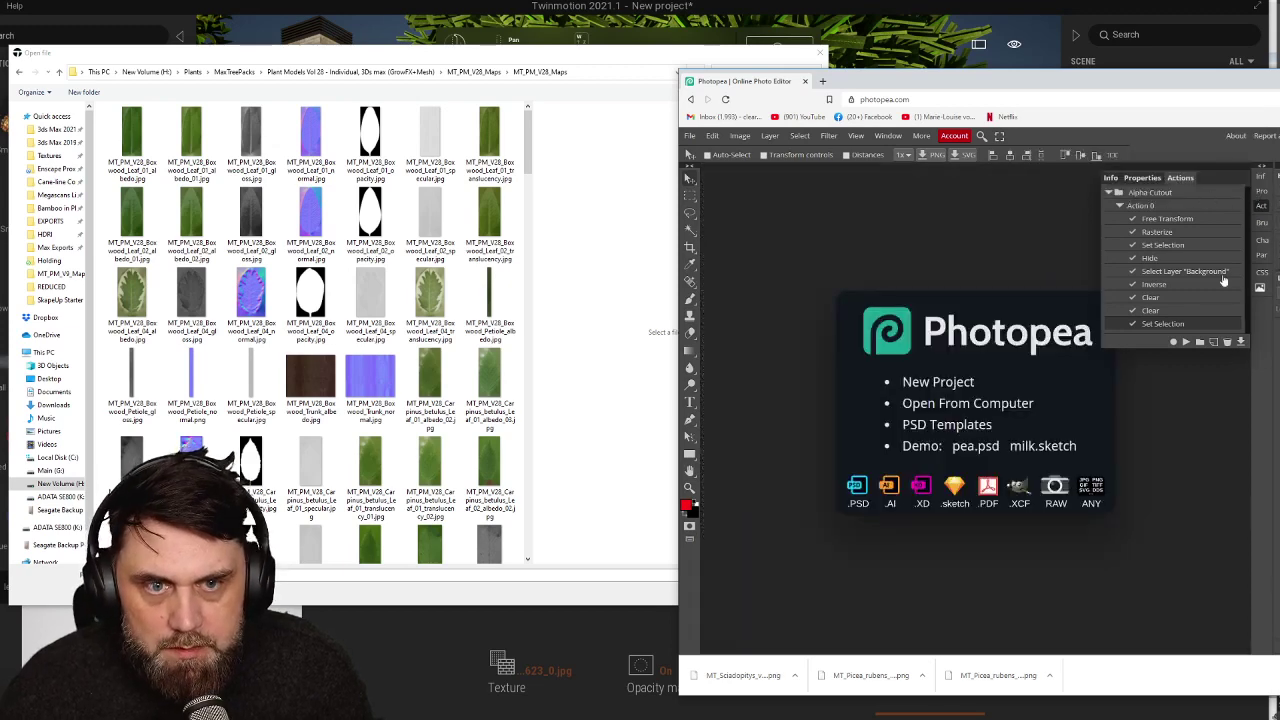
# Delete the old Alpha Cutout action set and place the Photopea window beside the file browser
pyautogui.click(1109, 193)
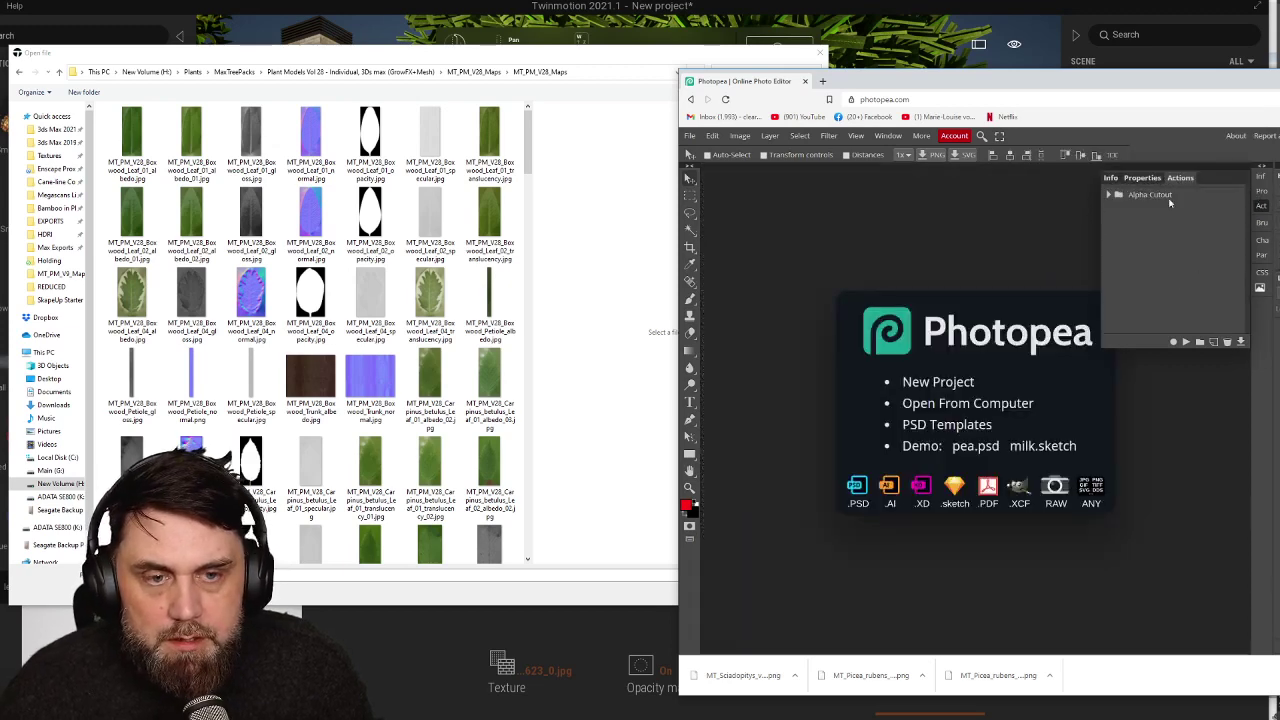
pyautogui.click(1152, 196)
pyautogui.click(1228, 343)
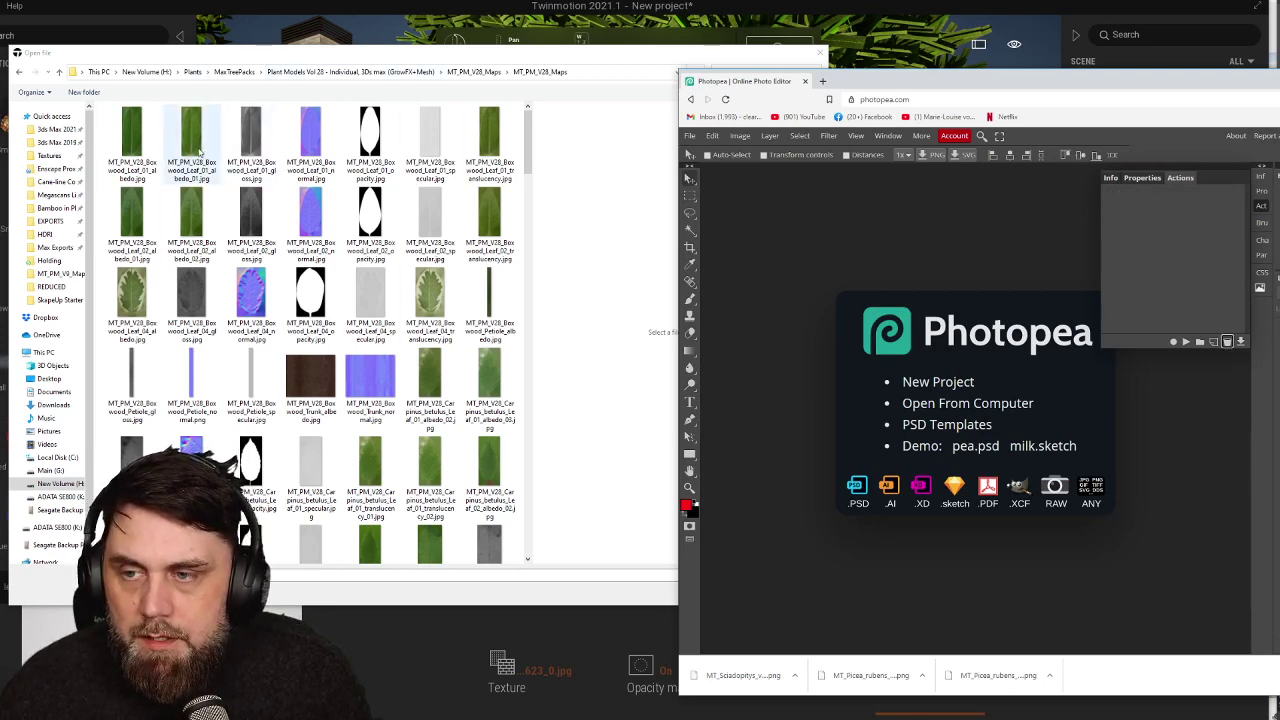
pyautogui.moveTo(940, 84); pyautogui.dragTo(862, 95)
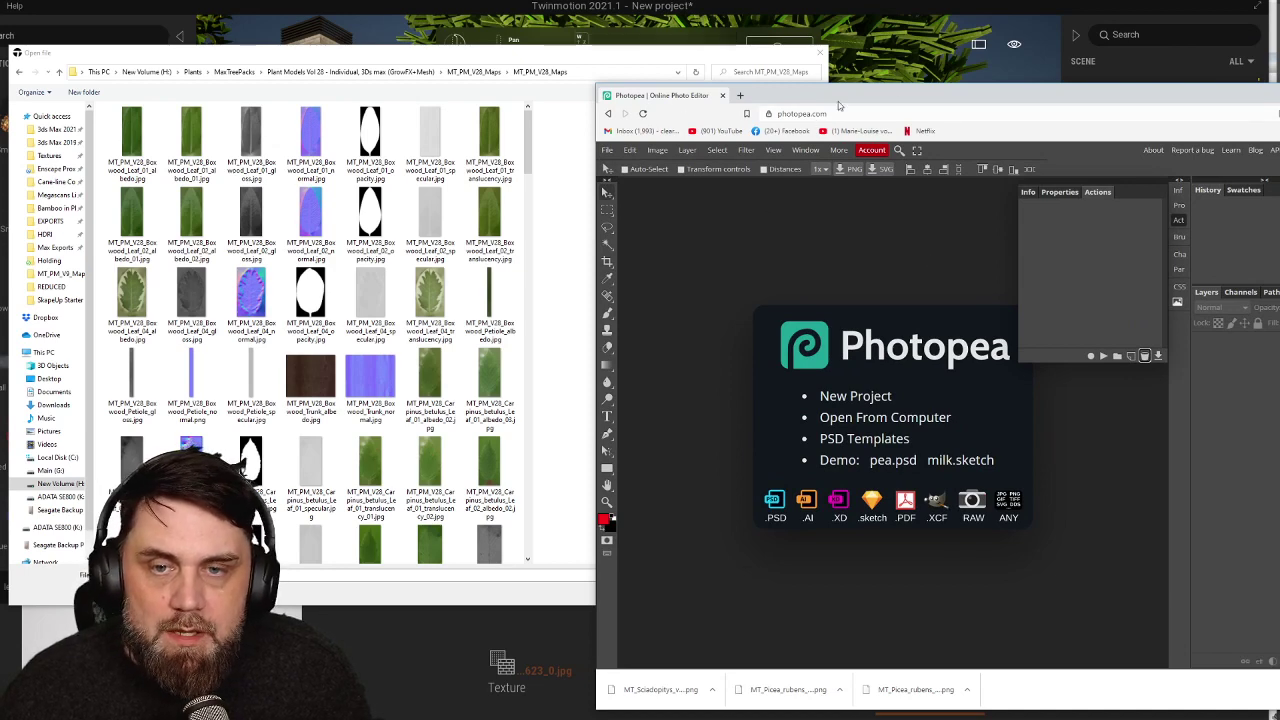
pyautogui.moveTo(903, 98); pyautogui.dragTo(797, 78)
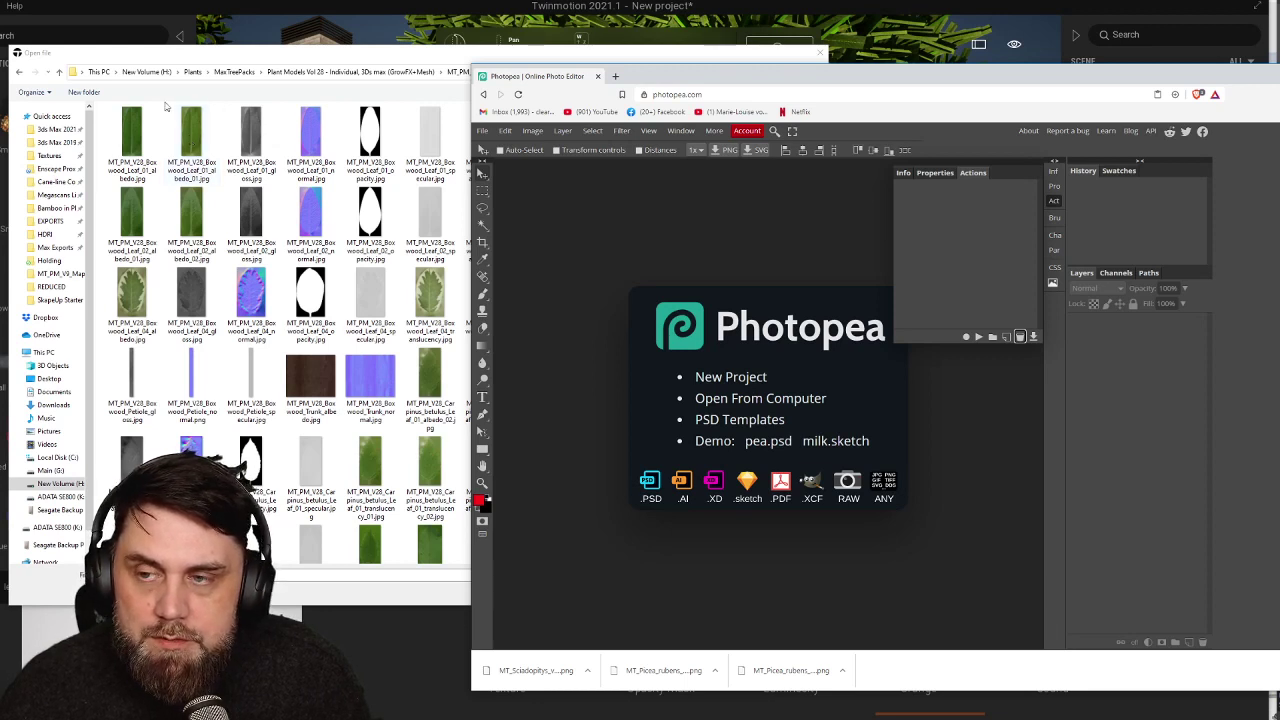
# Open the boxwood Leaf_01 albedo map and layer its black-and-white opacity map above it
pyautogui.moveTo(195, 148); pyautogui.dragTo(800, 350)
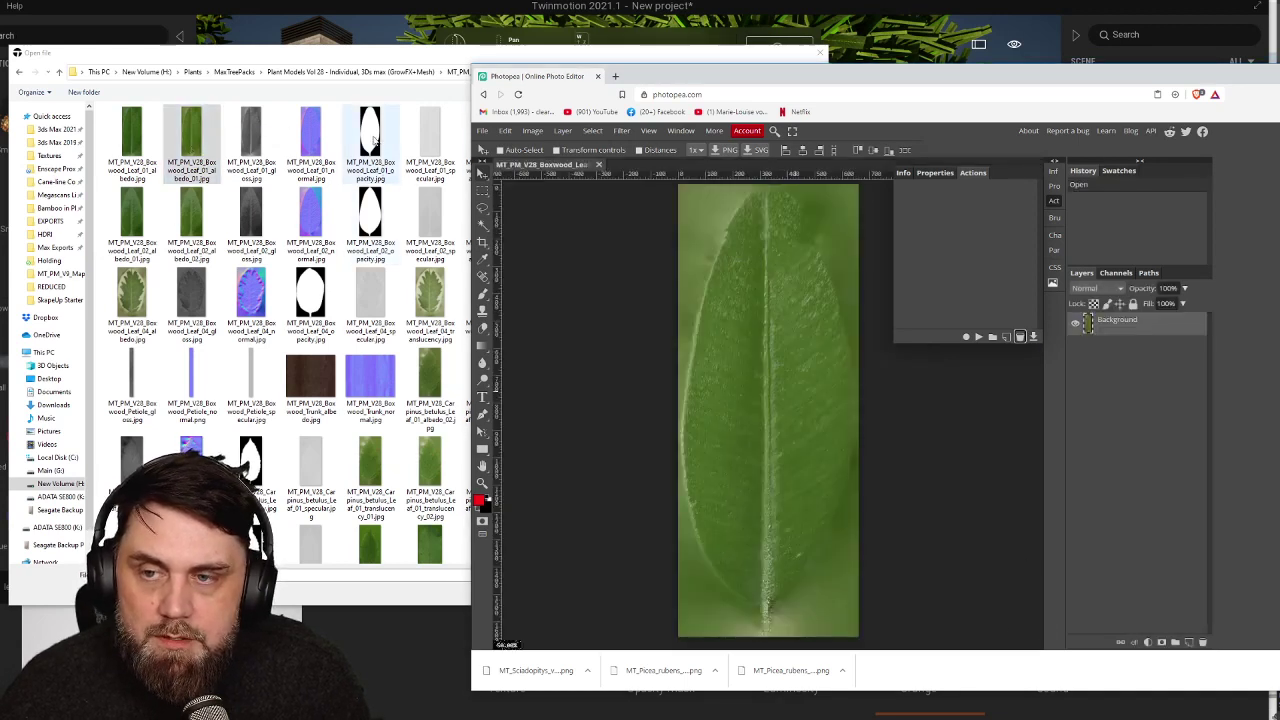
pyautogui.moveTo(378, 143); pyautogui.dragTo(800, 462)
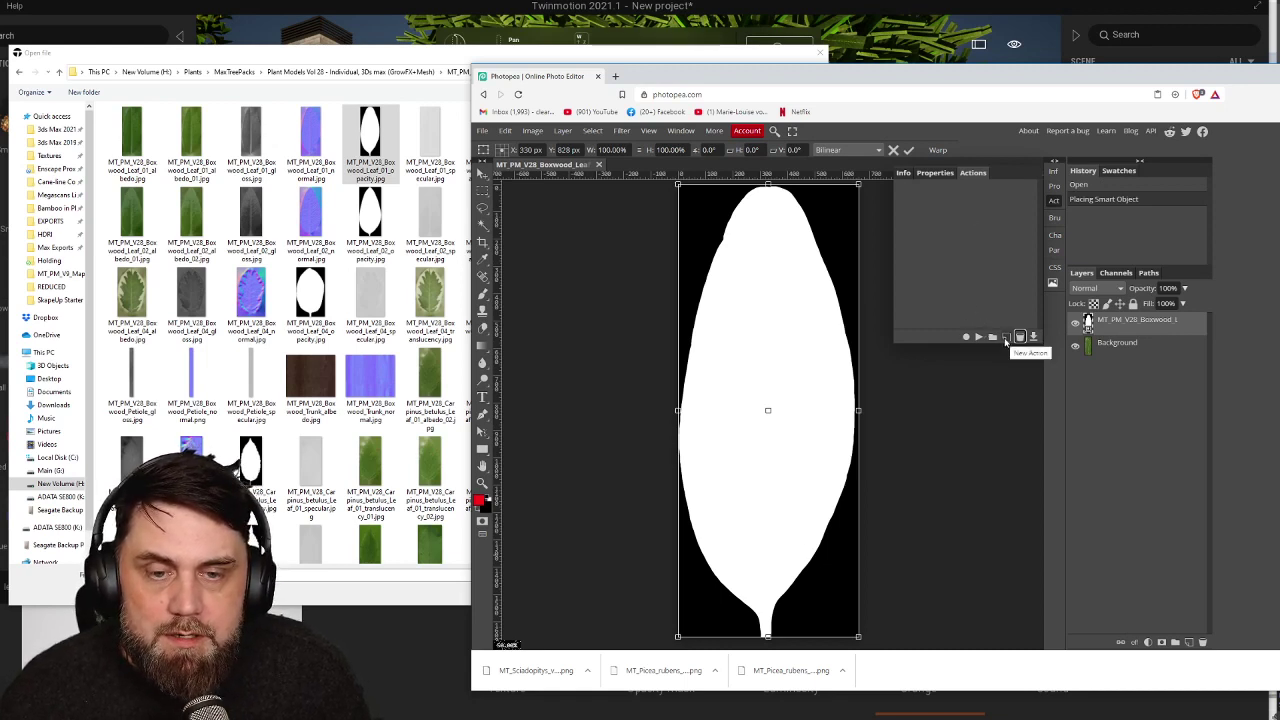
# Create a new action set named 'Remove Background'
pyautogui.click(993, 338)
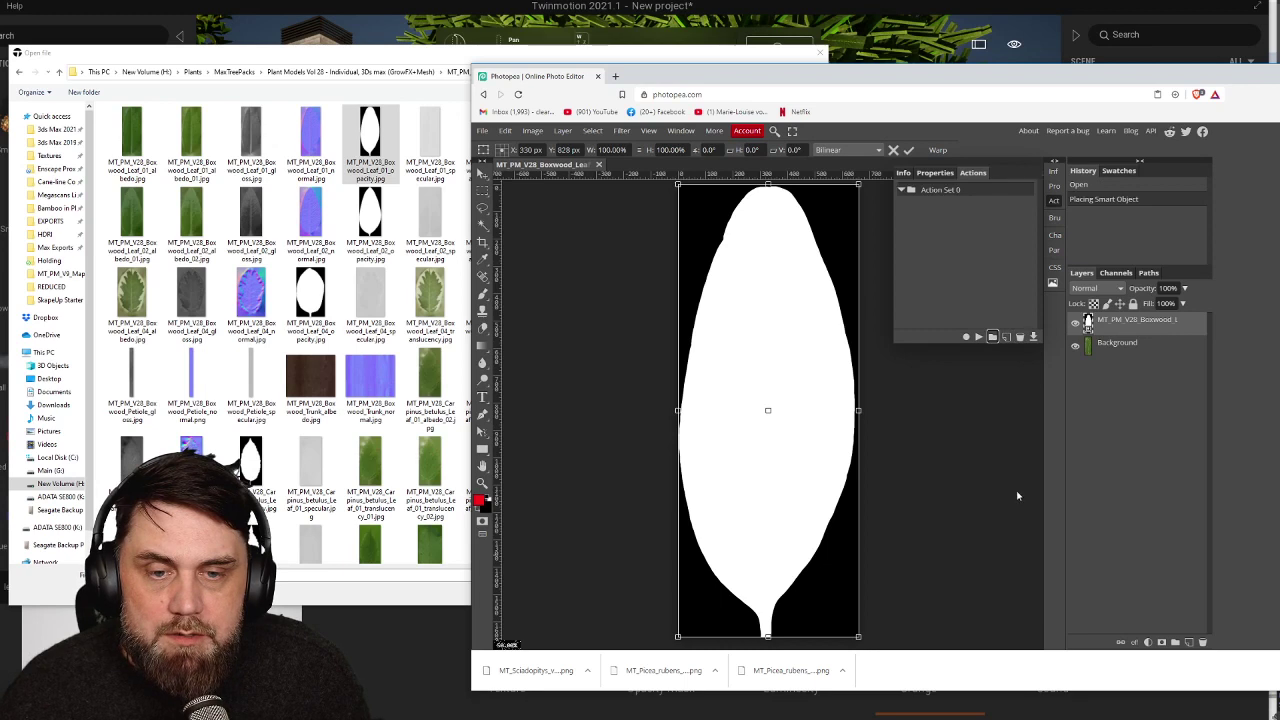
pyautogui.doubleClick(942, 190)
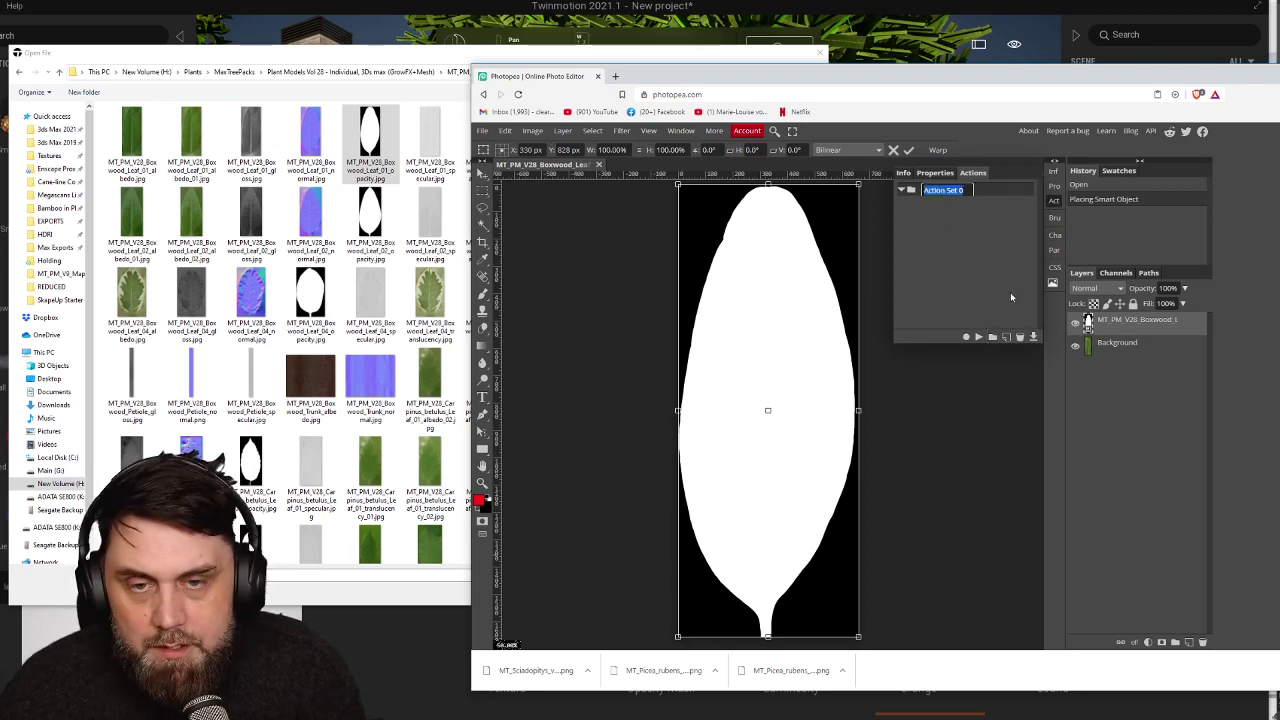
pyautogui.write('R')
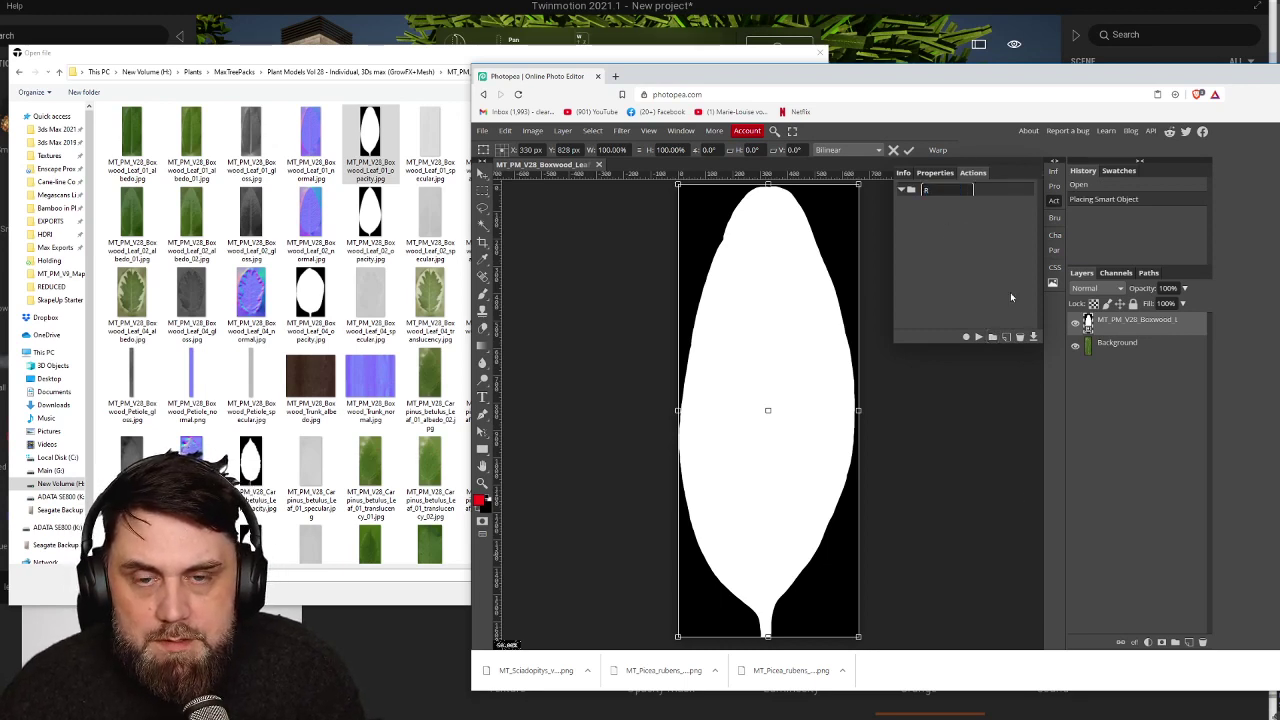
pyautogui.write('emove')
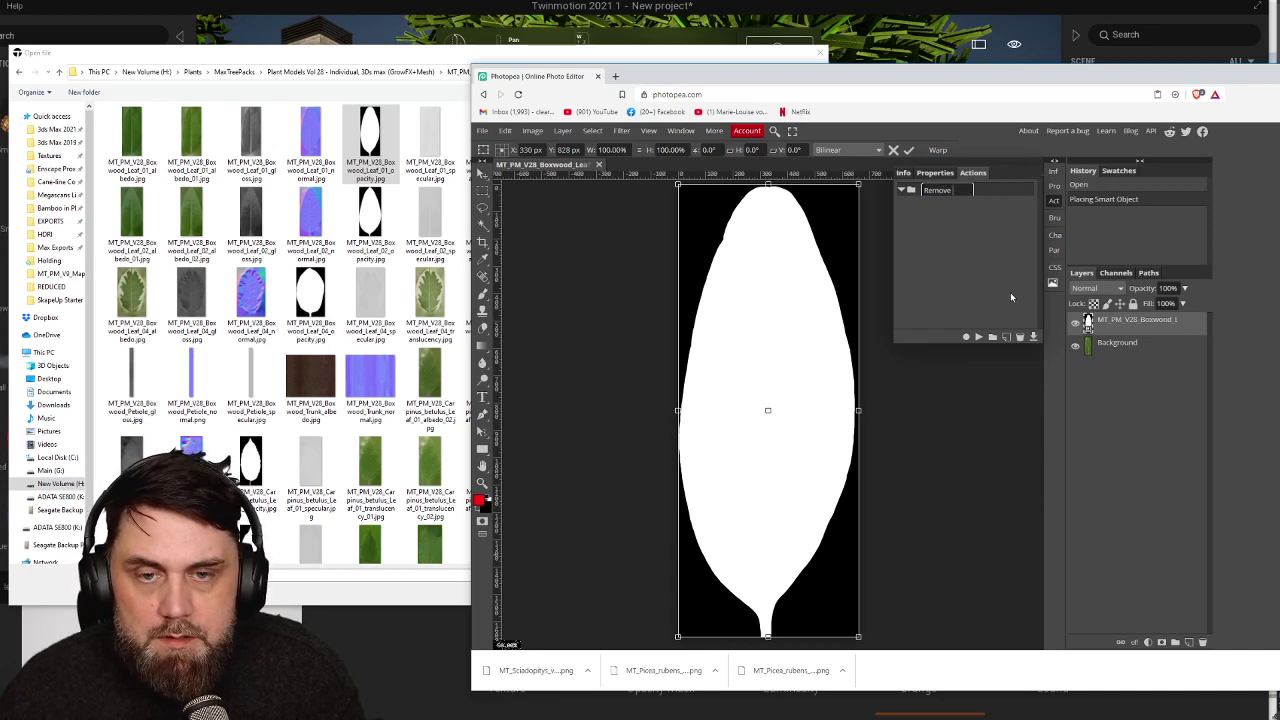
pyautogui.write(' Background')
pyautogui.press('Return')
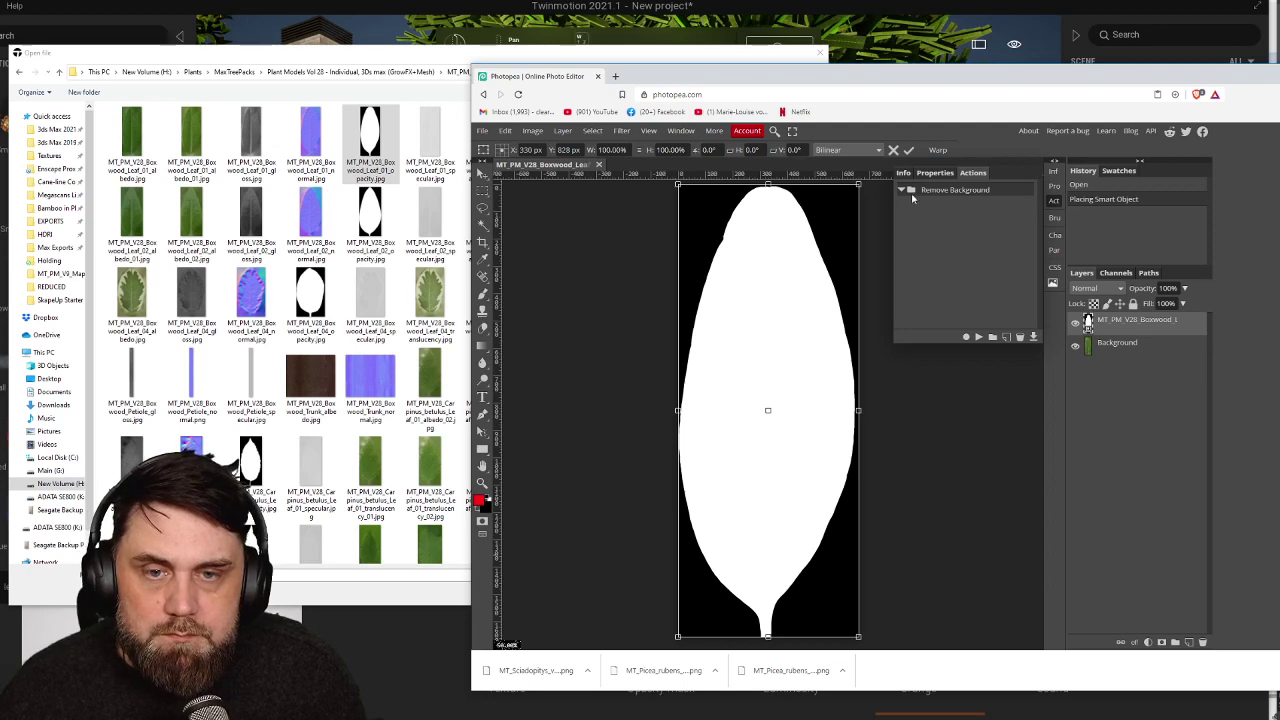
# Add a new action named 'Alpha Cutout' to the Remove Background set
pyautogui.click(1006, 338)
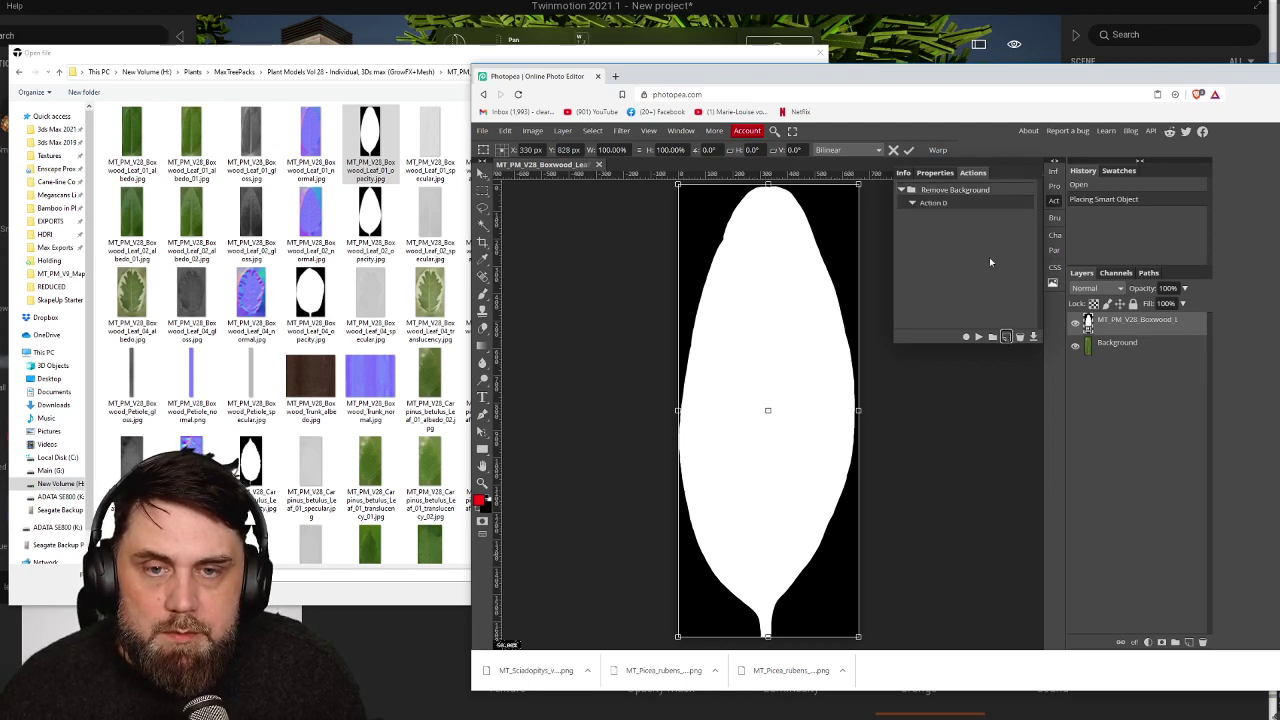
pyautogui.doubleClick(934, 204)
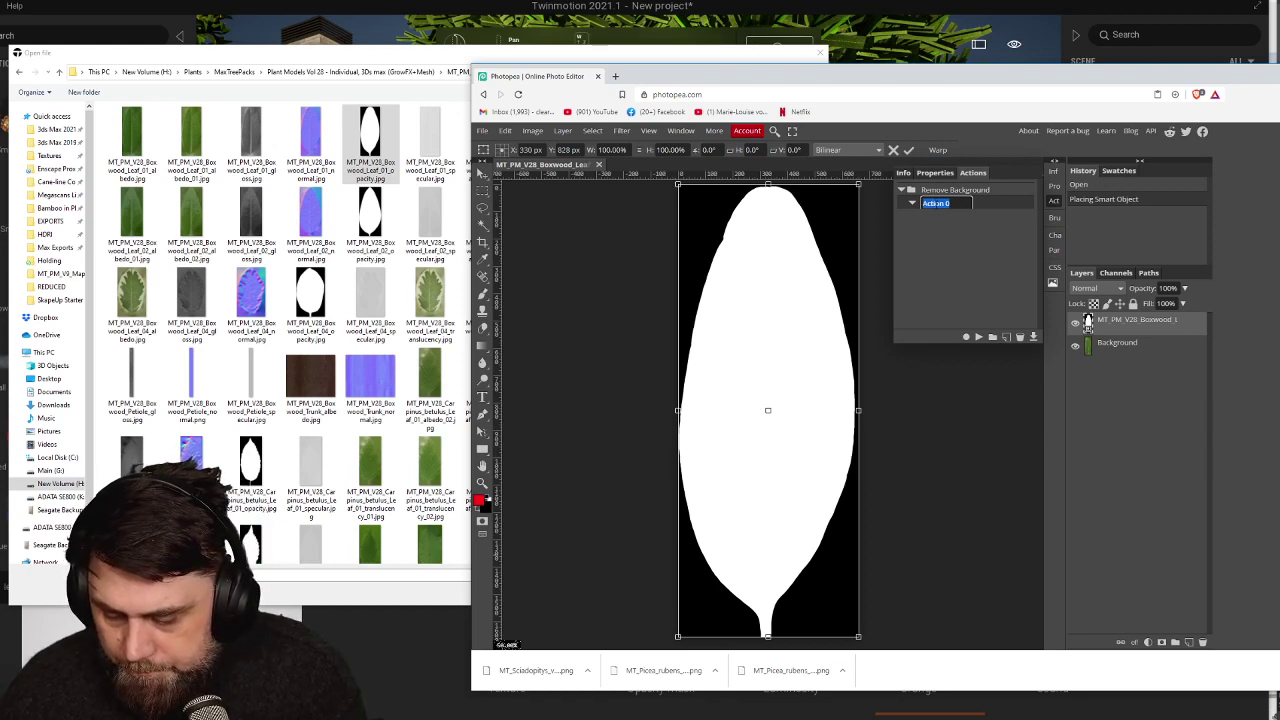
pyautogui.write('Alph')
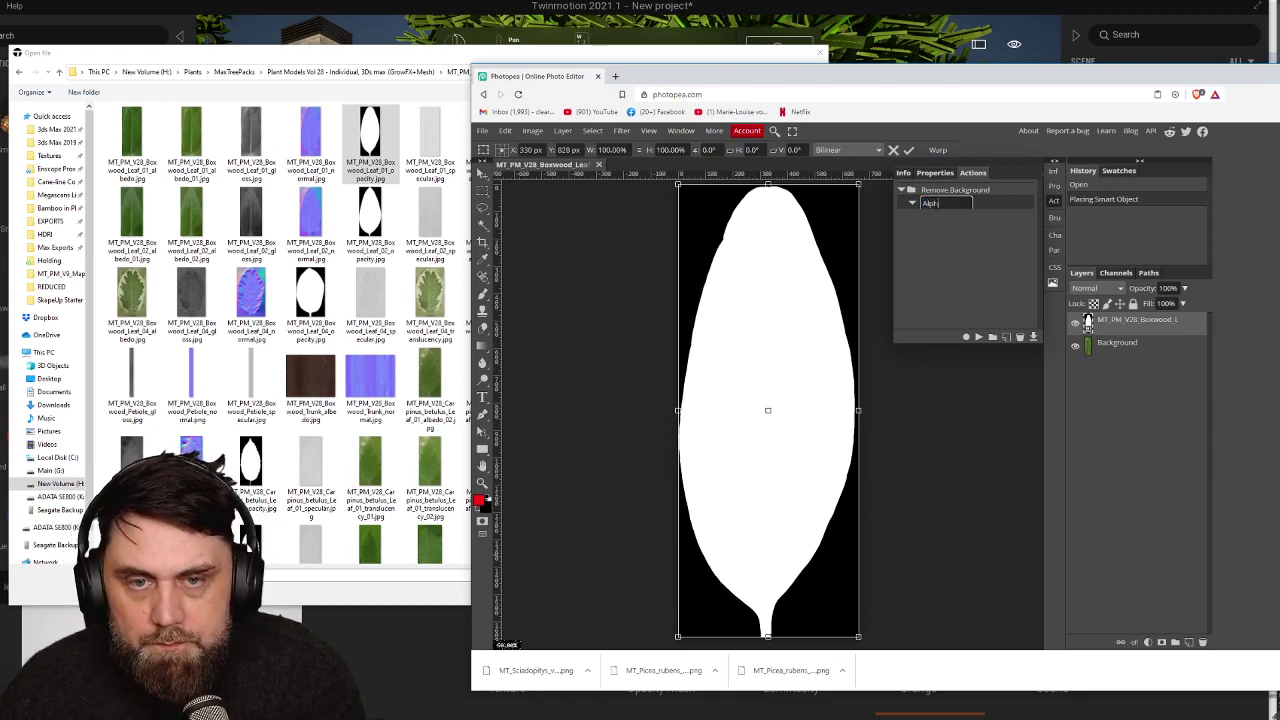
pyautogui.write('a Cutout')
pyautogui.press('Return')
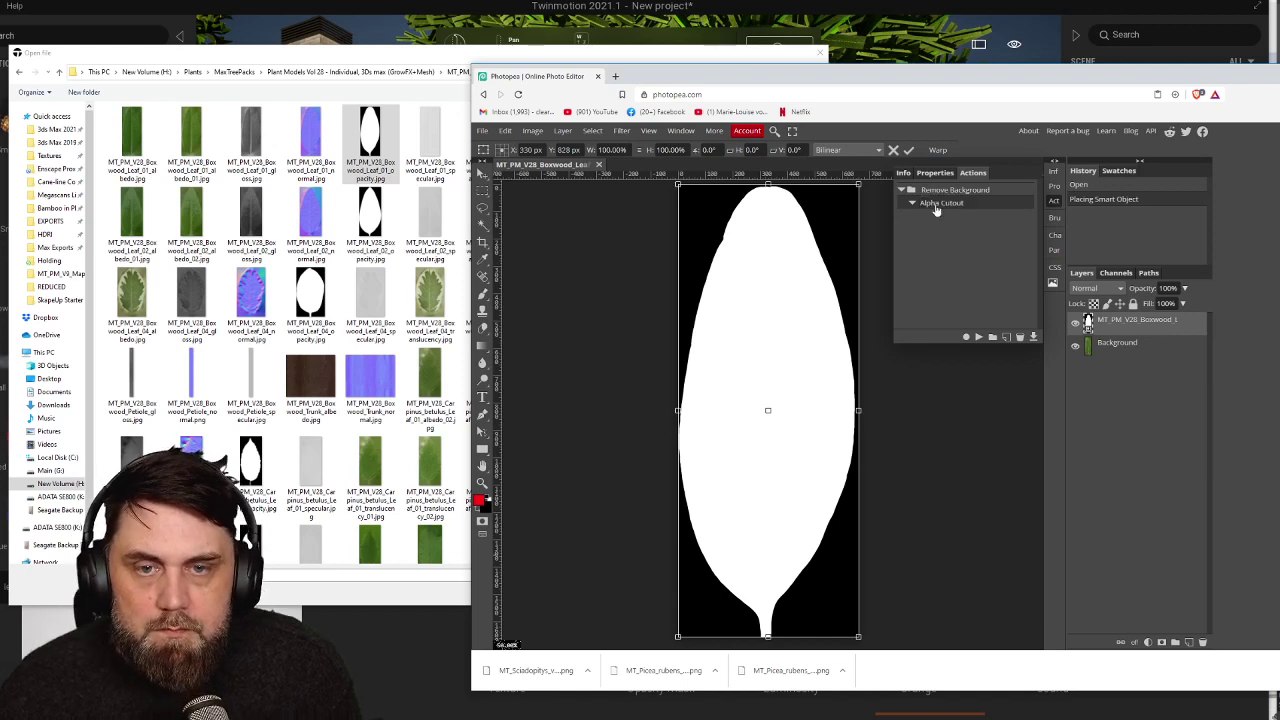
# Start recording Alpha Cutout and rasterize the placed opacity layer
pyautogui.click(966, 337)
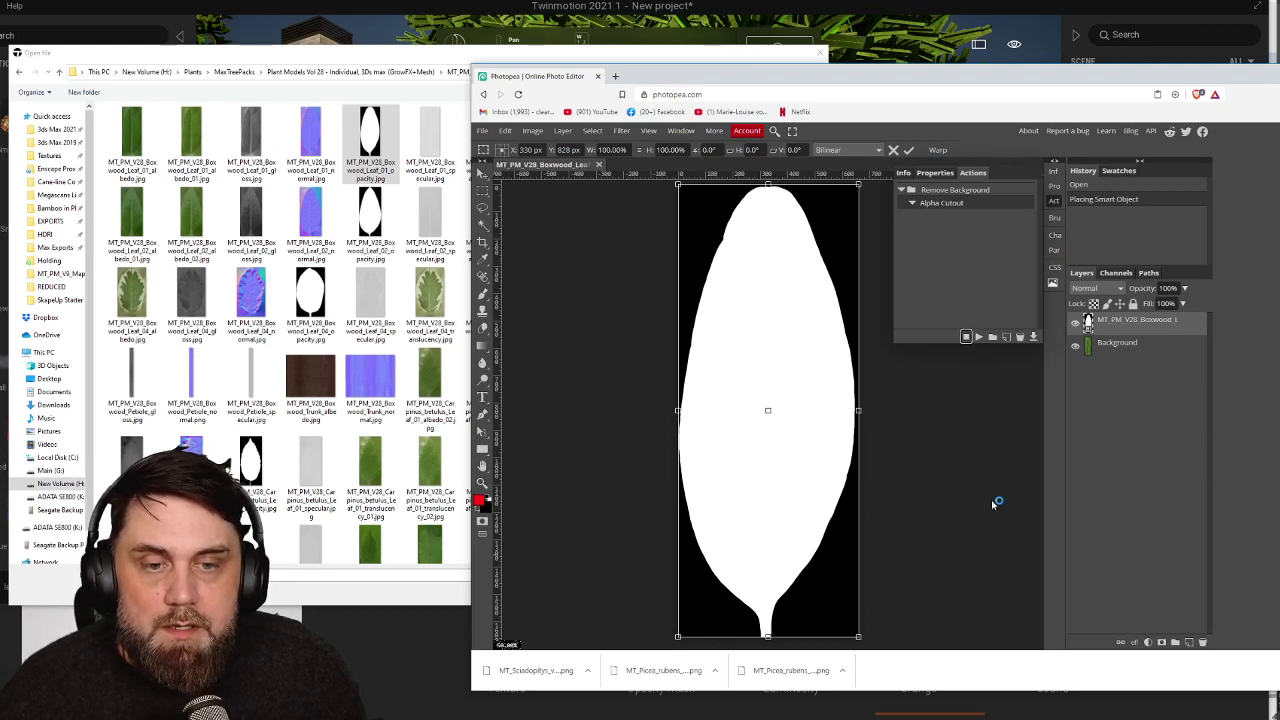
pyautogui.rightClick(1122, 330)
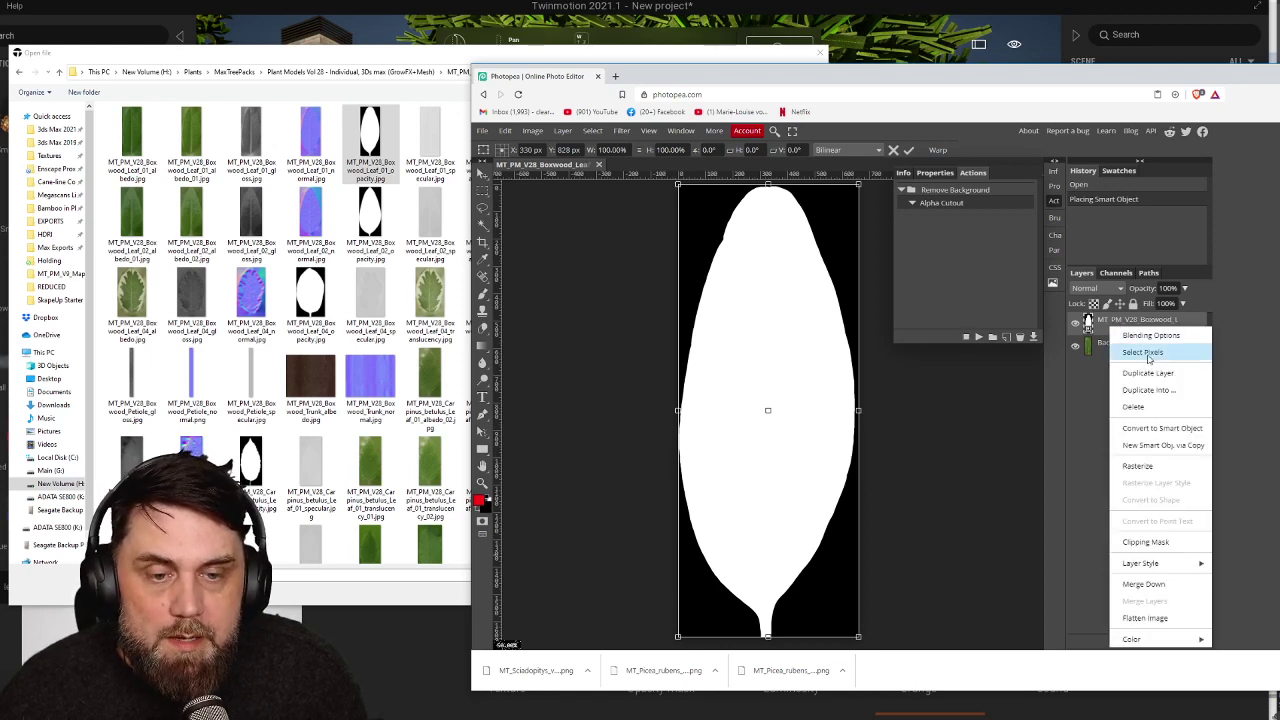
pyautogui.click(1162, 467)
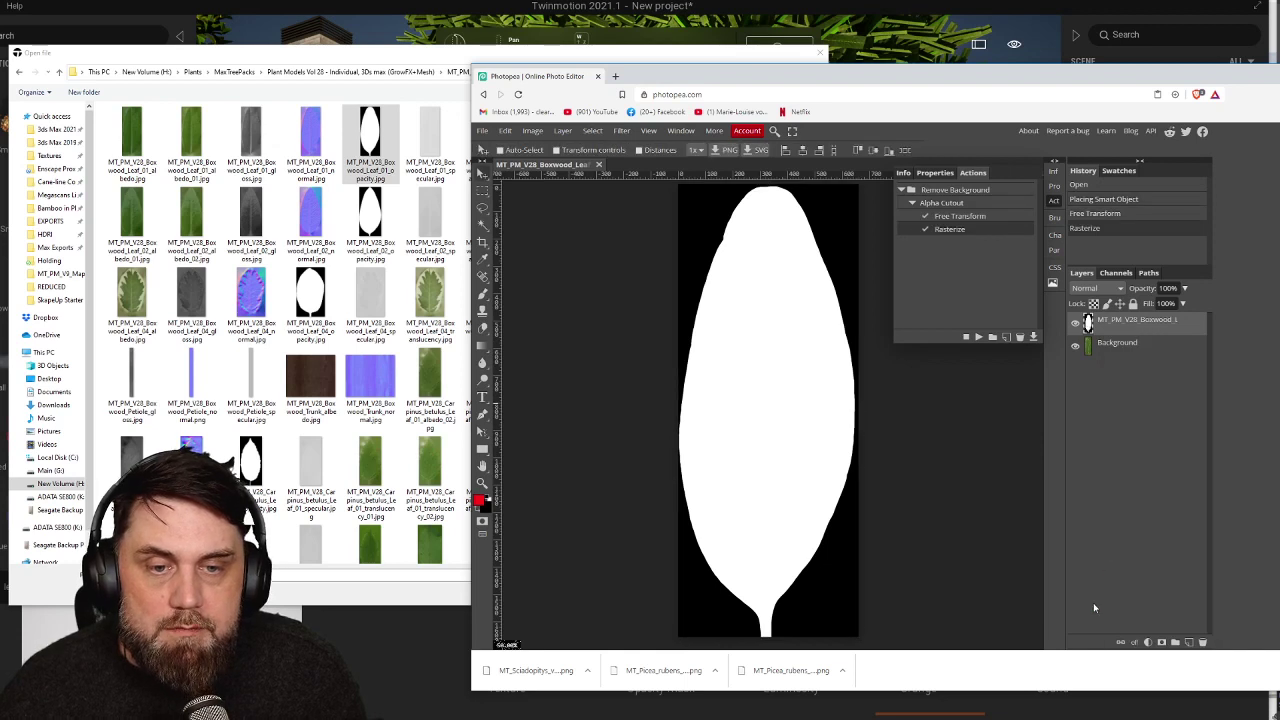
# Load the Blue channel as the leaf selection and hide the white mask layer
pyautogui.click(1116, 273)
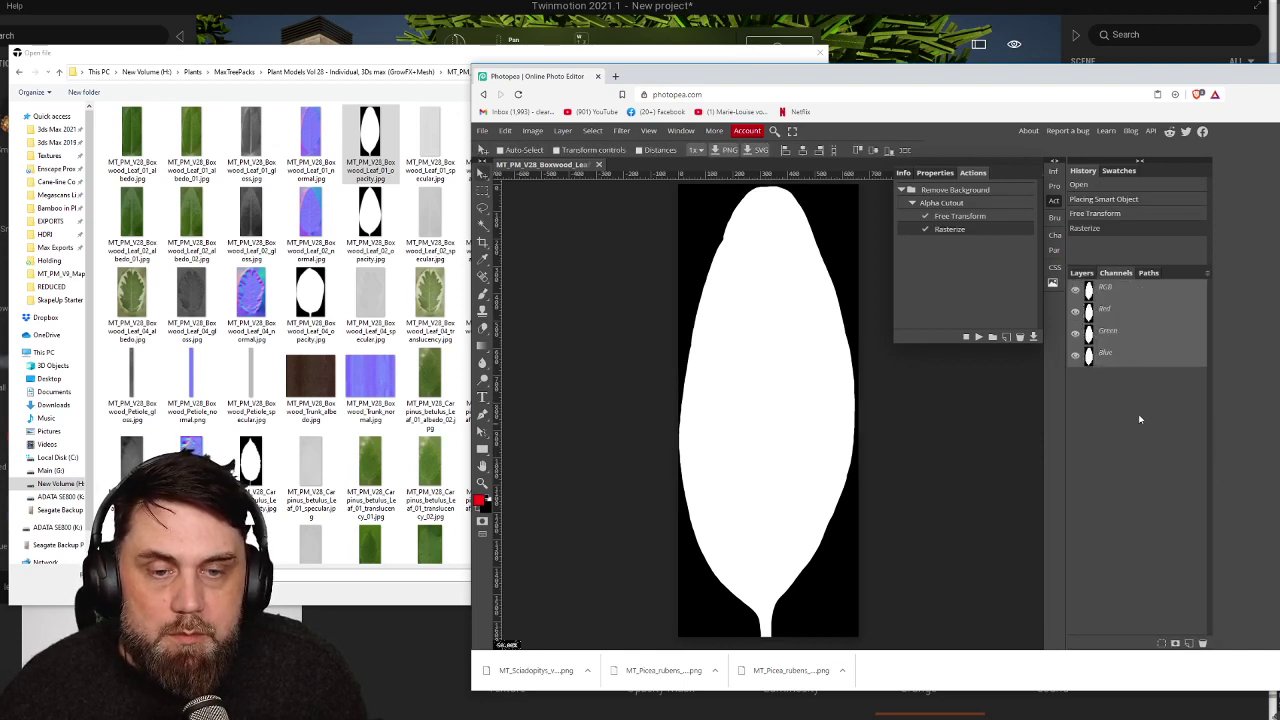
pyautogui.keyDown('ctrl'); pyautogui.click(1089, 356); pyautogui.keyUp('ctrl')
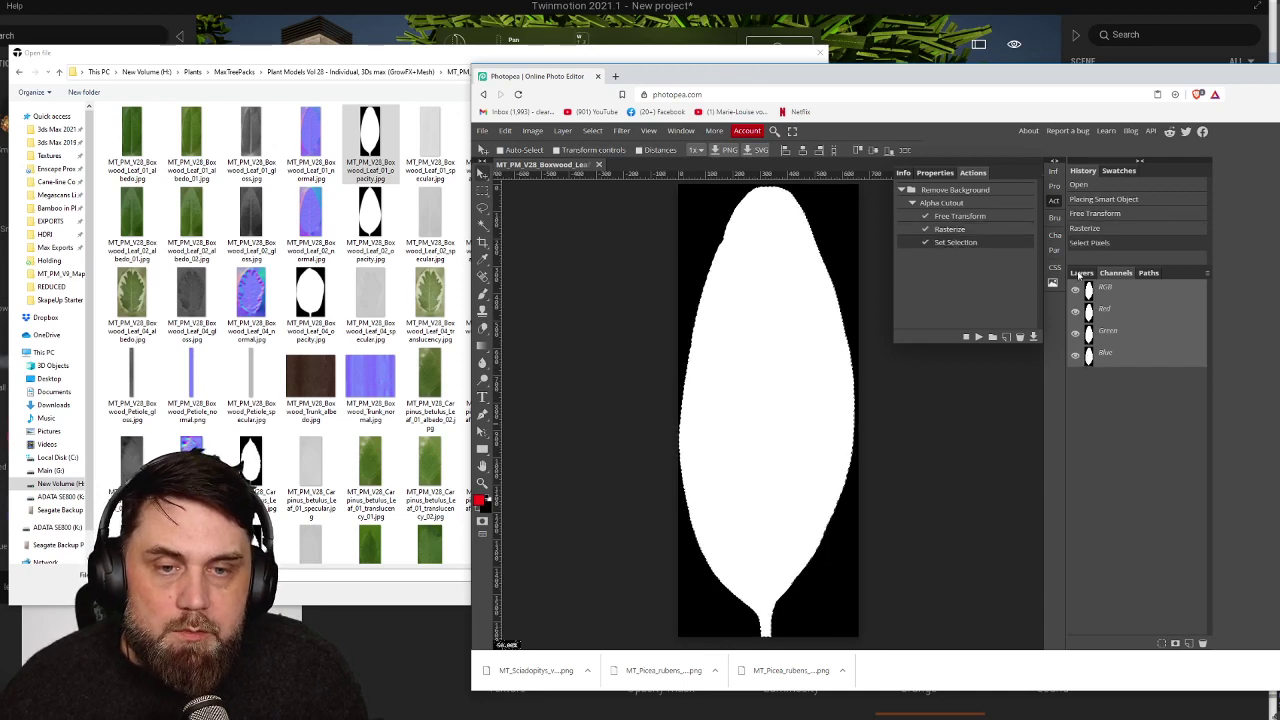
pyautogui.click(1081, 273)
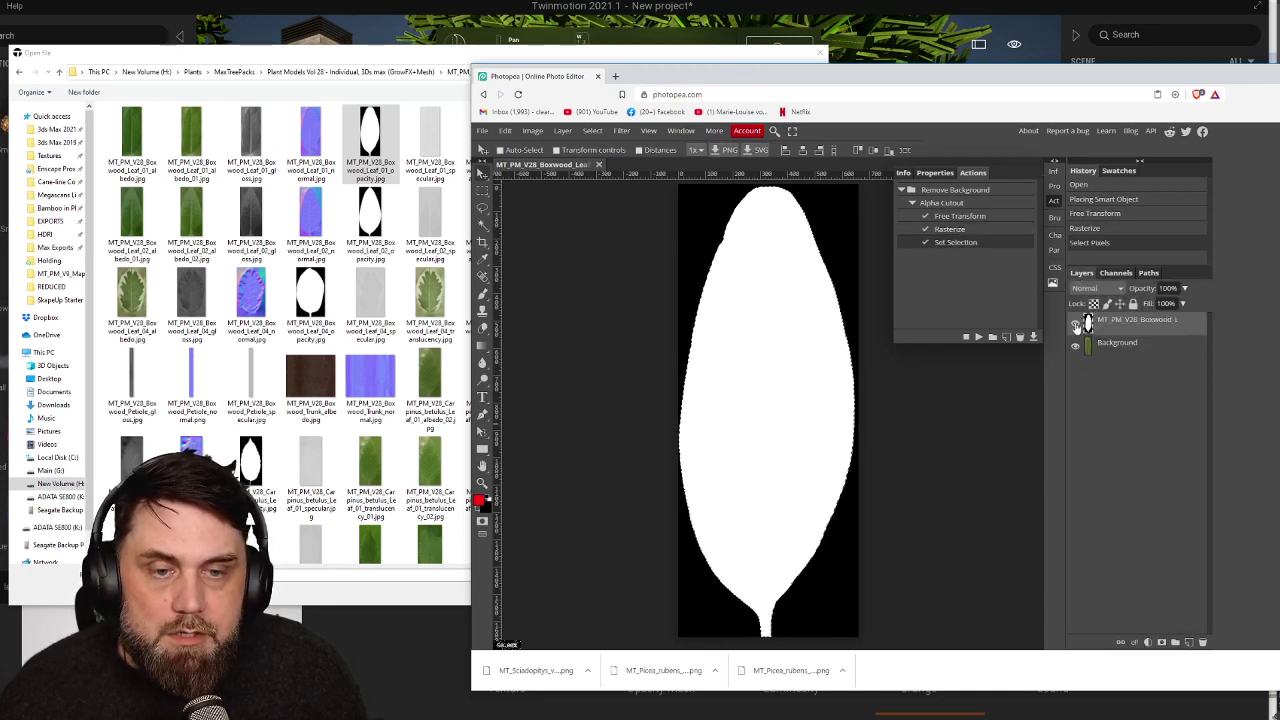
pyautogui.click(1076, 326)
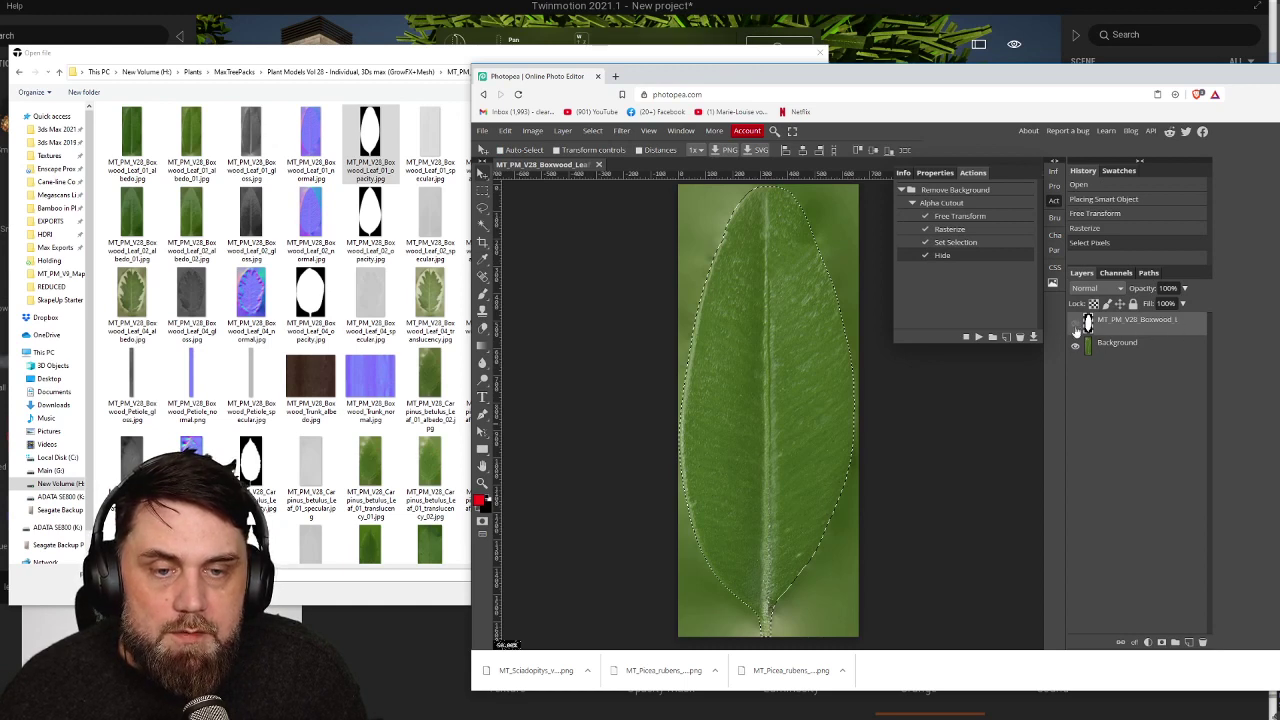
# On the Background layer, invert the selection and delete everything outside the leaf
pyautogui.click(1142, 346)
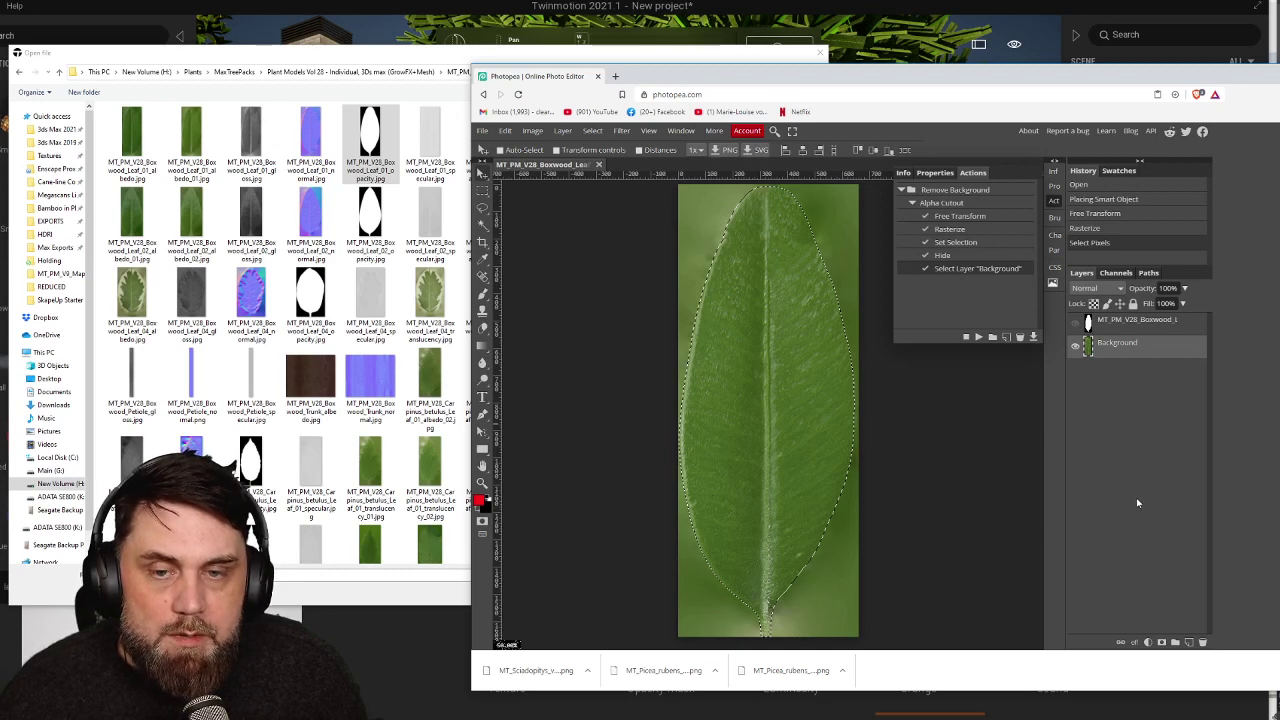
pyautogui.click(595, 133)
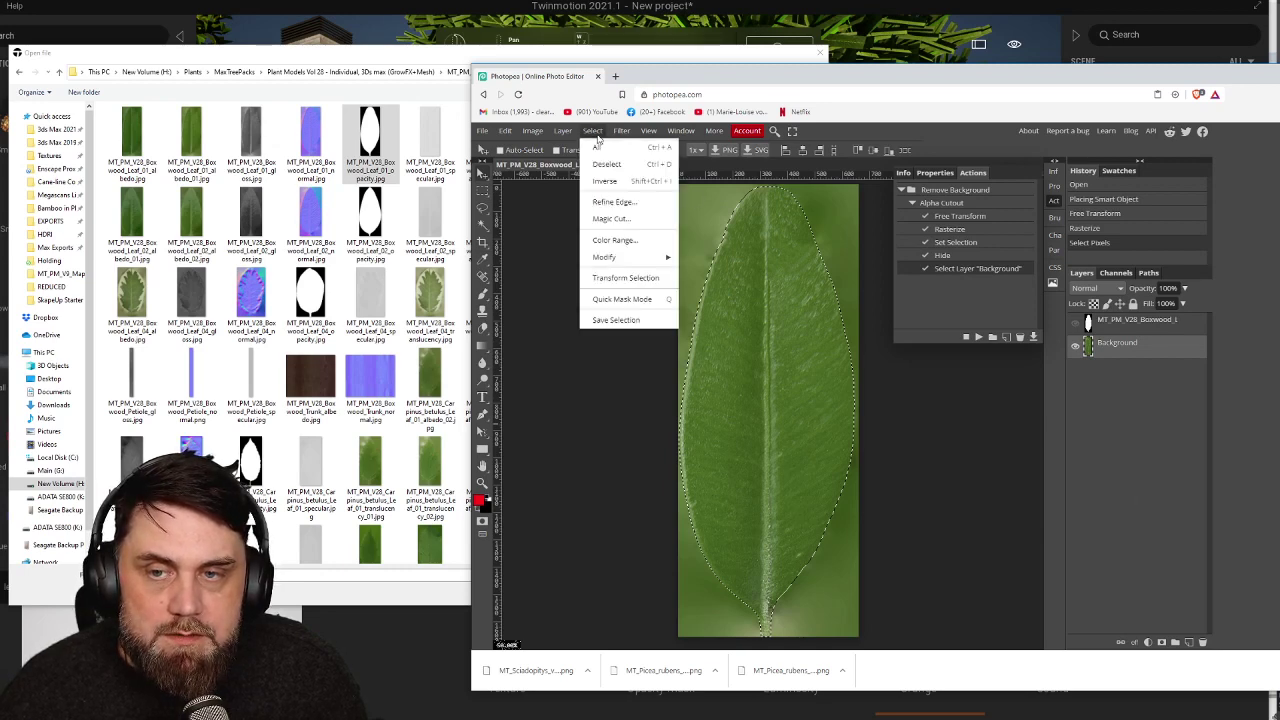
pyautogui.click(605, 181)
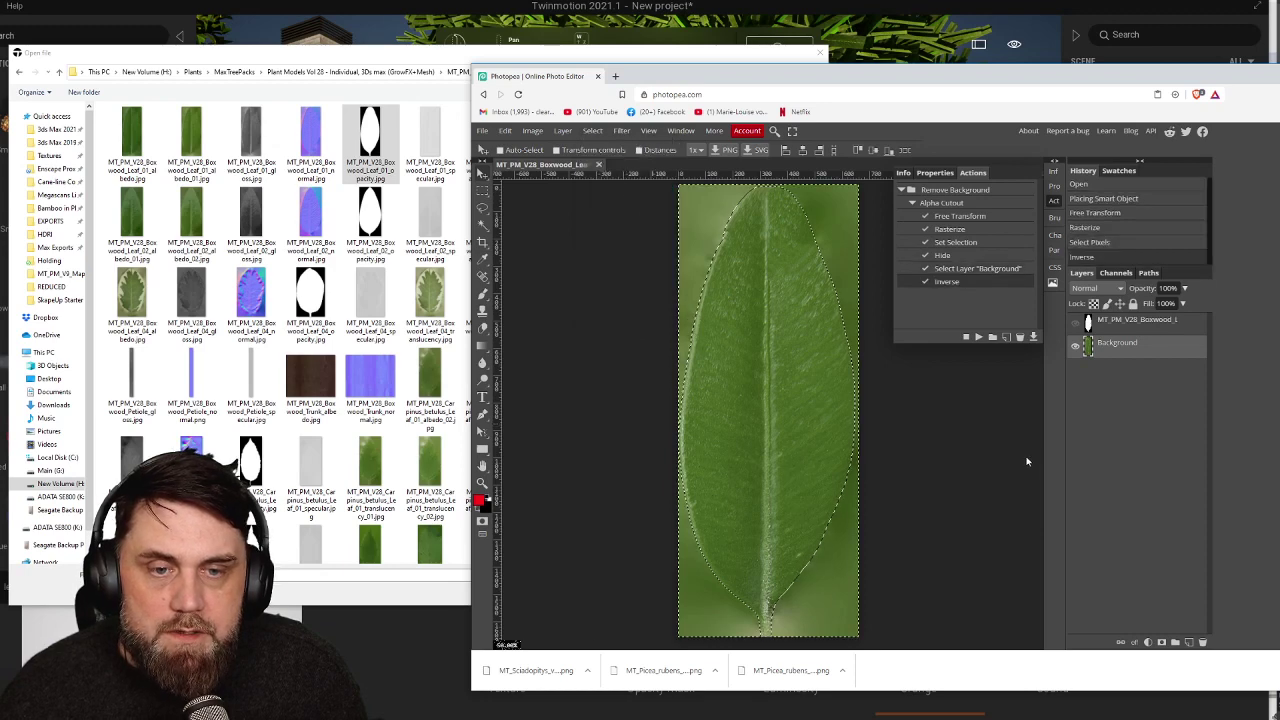
pyautogui.press('Delete')
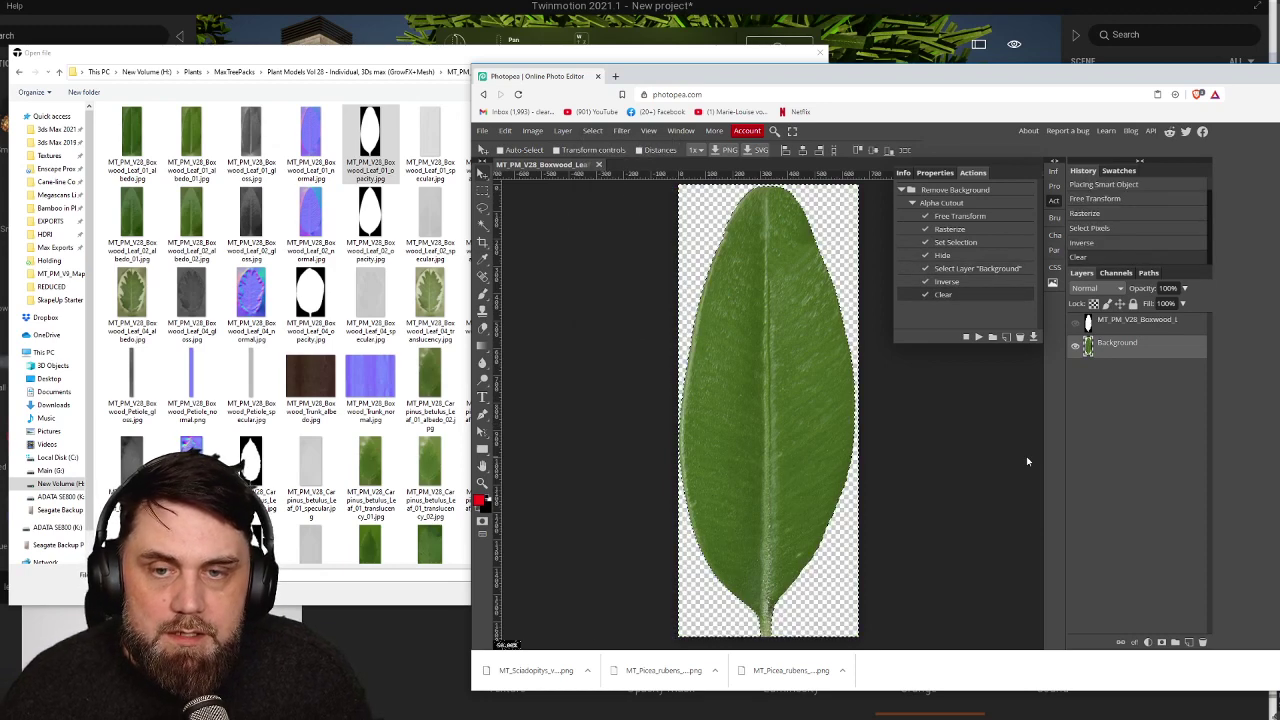
pyautogui.press('Delete')
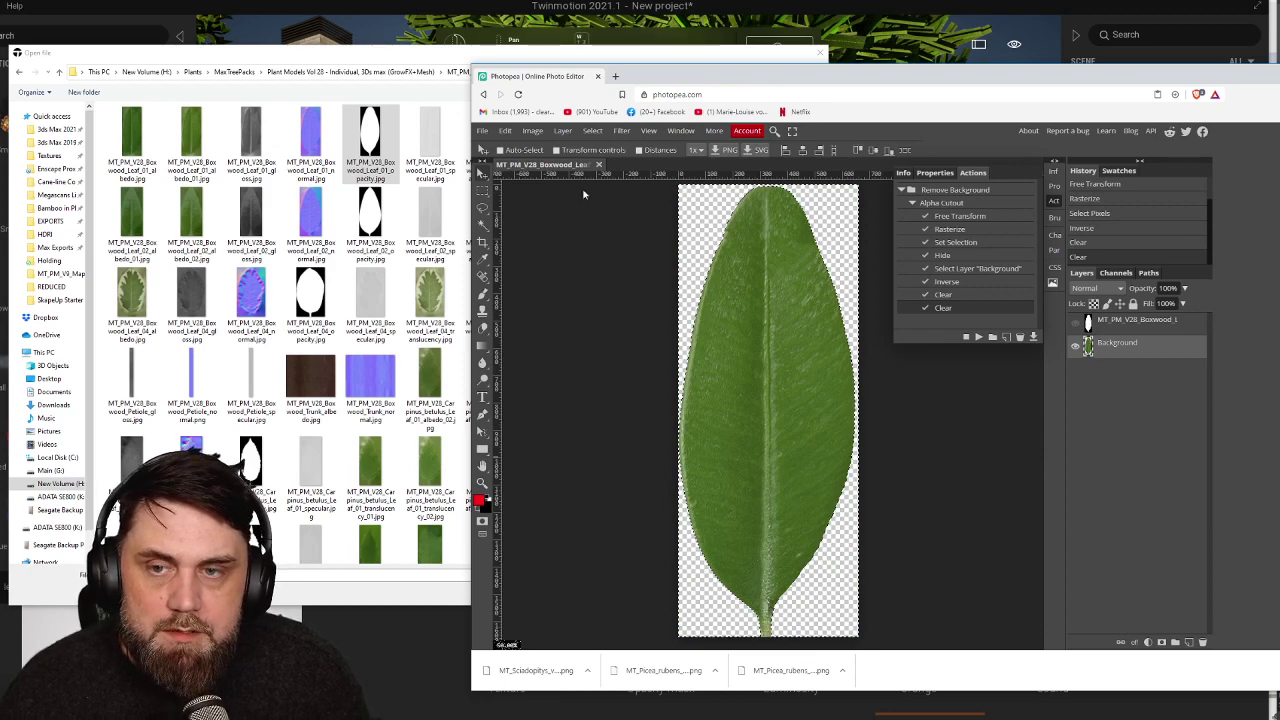
# Deselect, stop recording the Alpha Cutout action, and collapse its step list
pyautogui.click(592, 131)
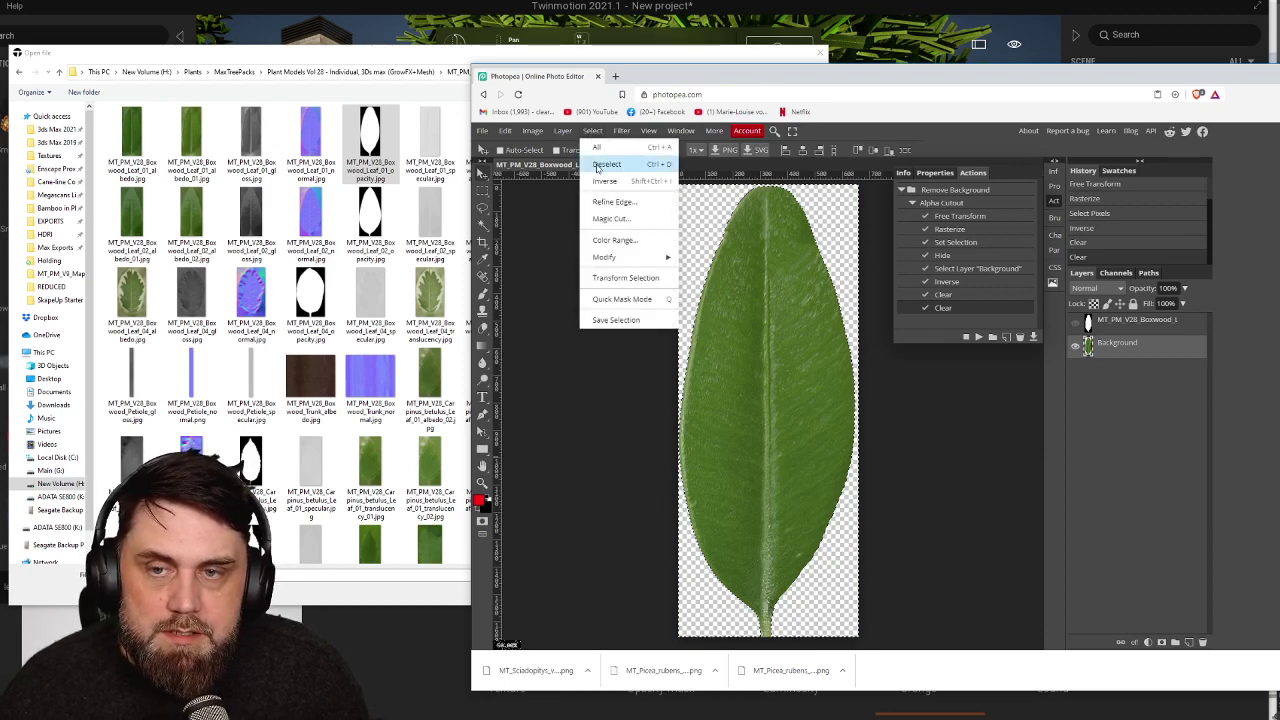
pyautogui.click(598, 165)
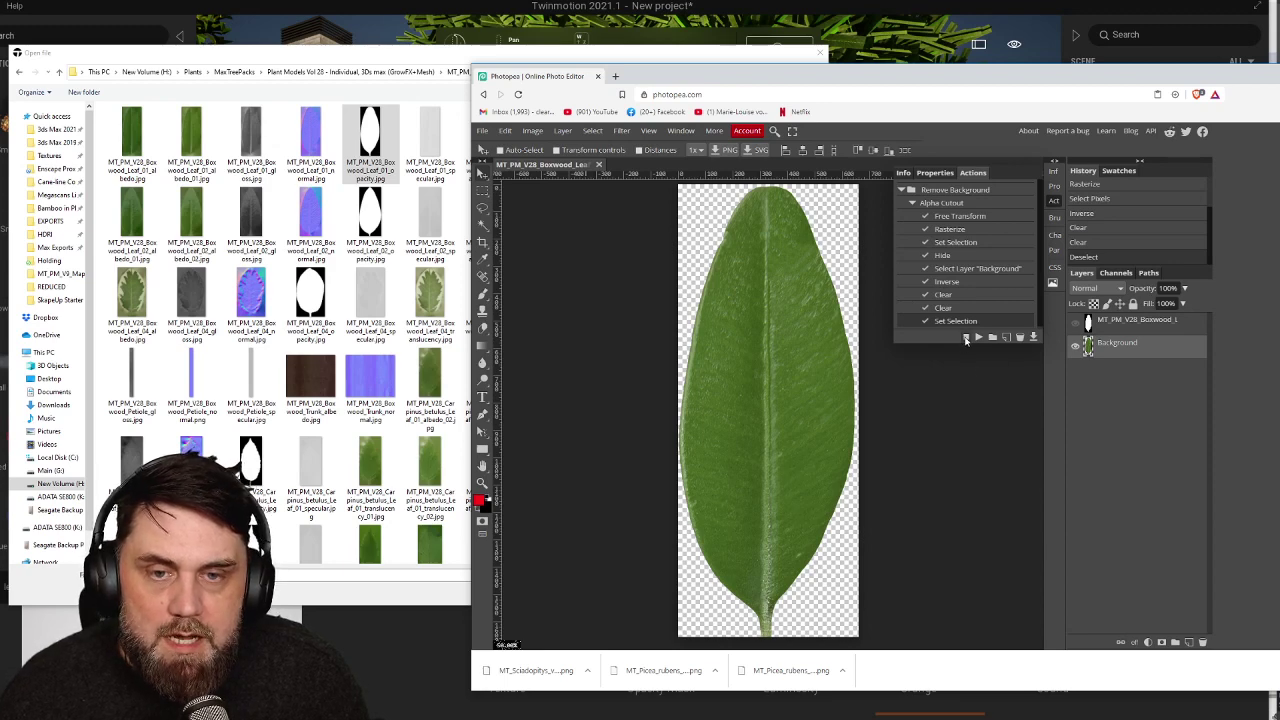
pyautogui.click(966, 338)
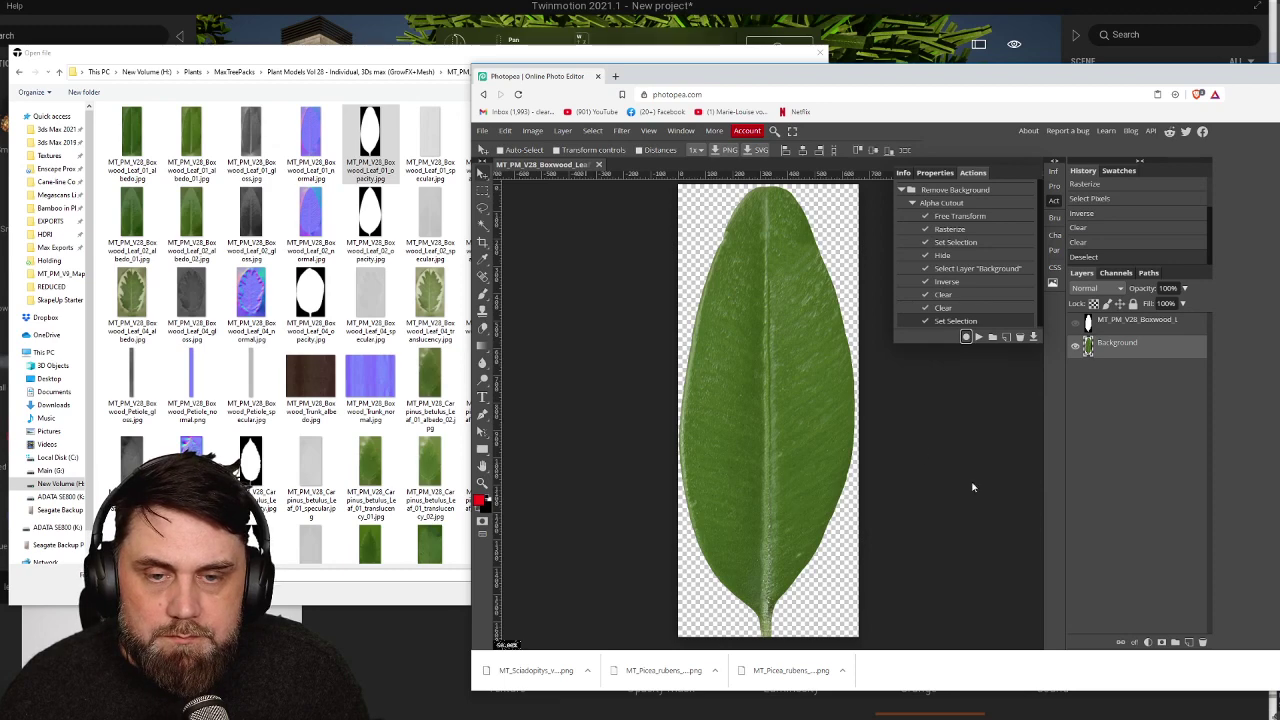
pyautogui.click(912, 203)
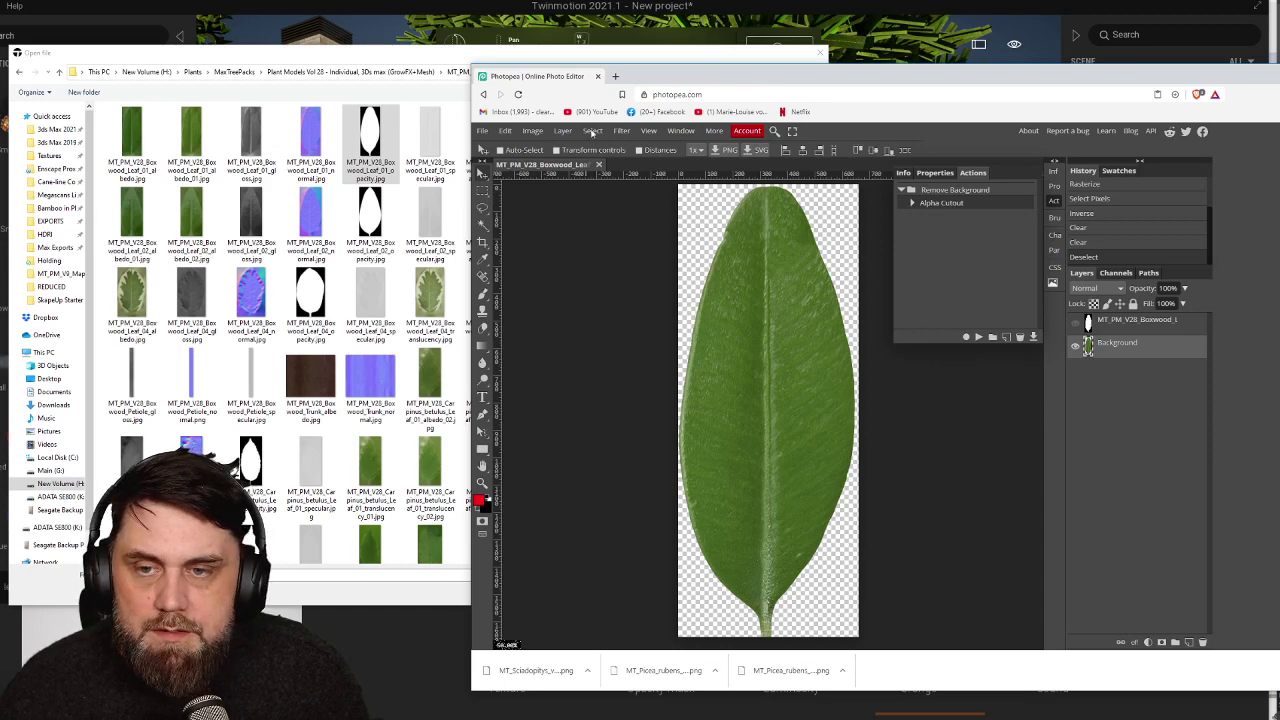
# Export the cut-out leaf as a PNG, accepting the export settings
pyautogui.click(484, 131)
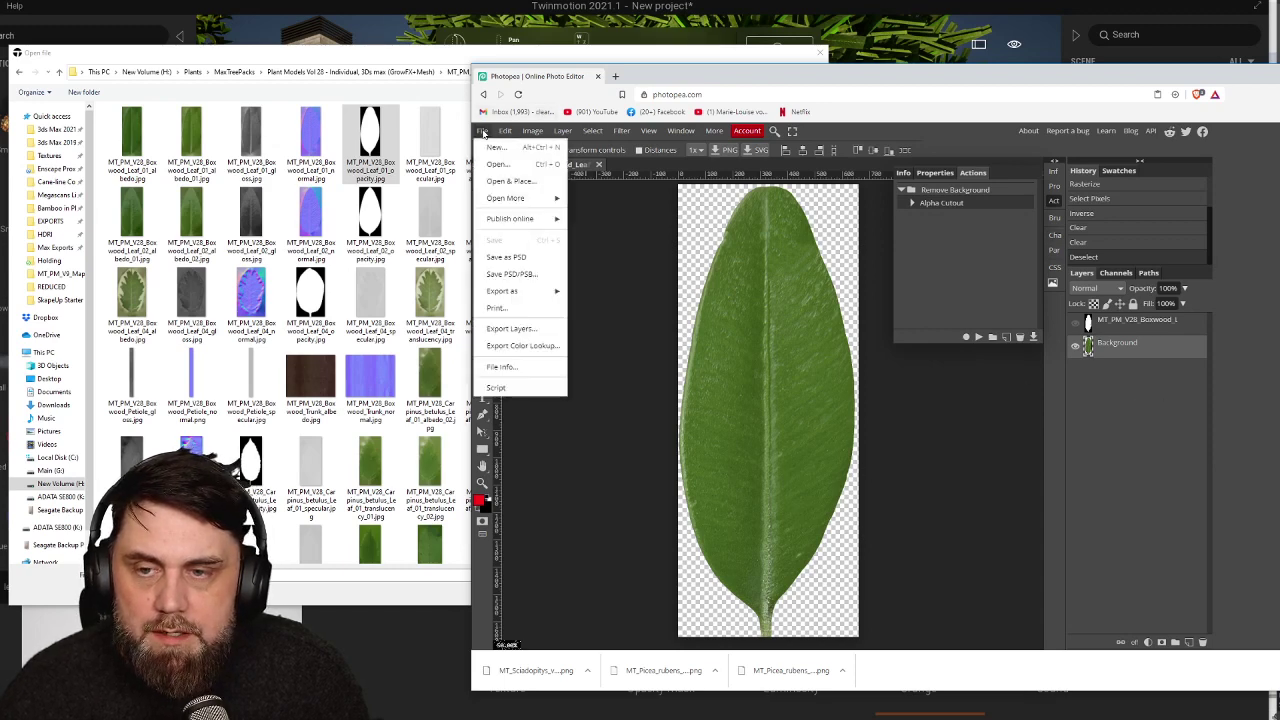
pyautogui.moveTo(543, 296)
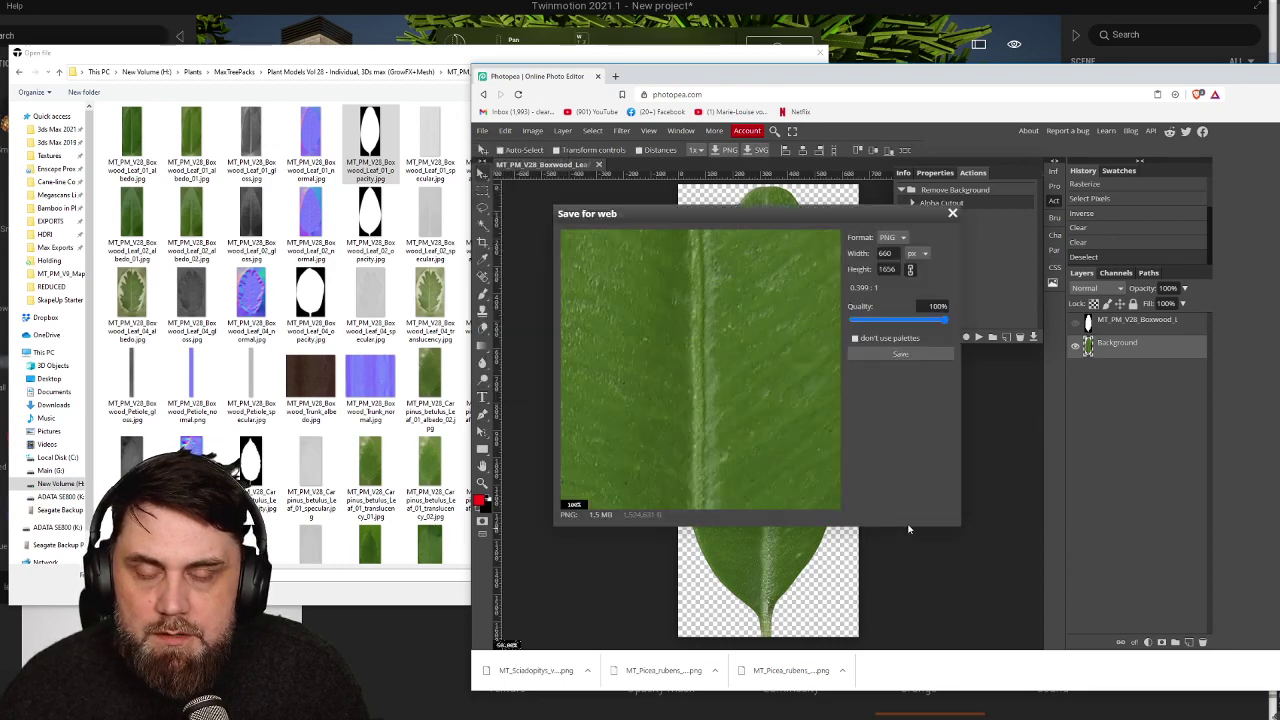
pyautogui.click(897, 355)
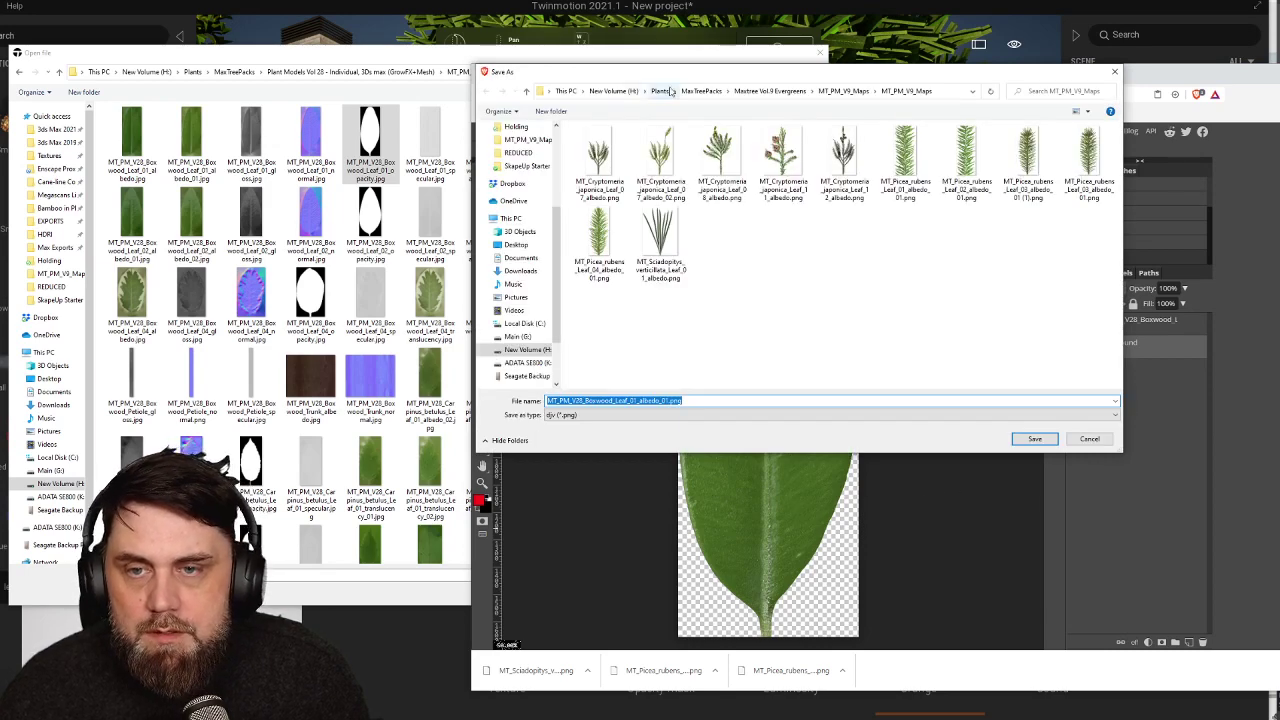
# Save it as MT_PM_V28_Boxwood_Leaf_01_albedo_01.png in Plant Models Vol 28 > MT_PM_V28_Maps > MT_PM_V28_Maps
pyautogui.click(703, 91)
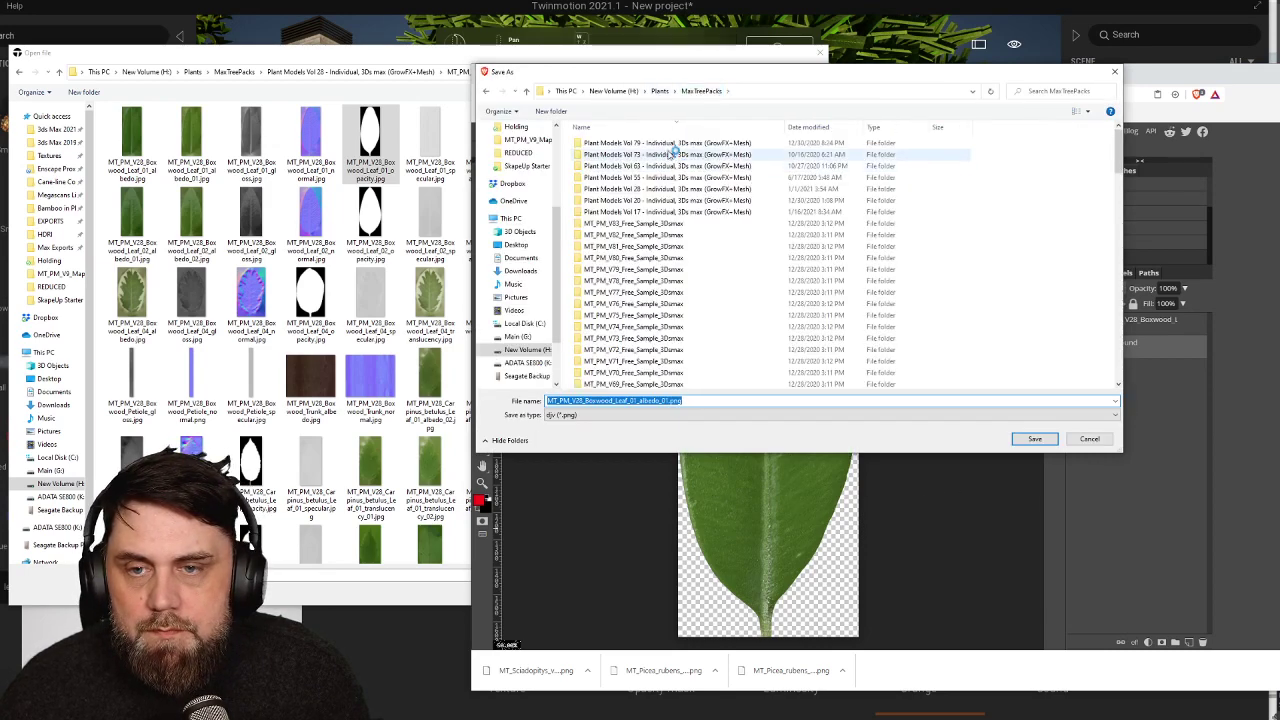
pyautogui.doubleClick(699, 190)
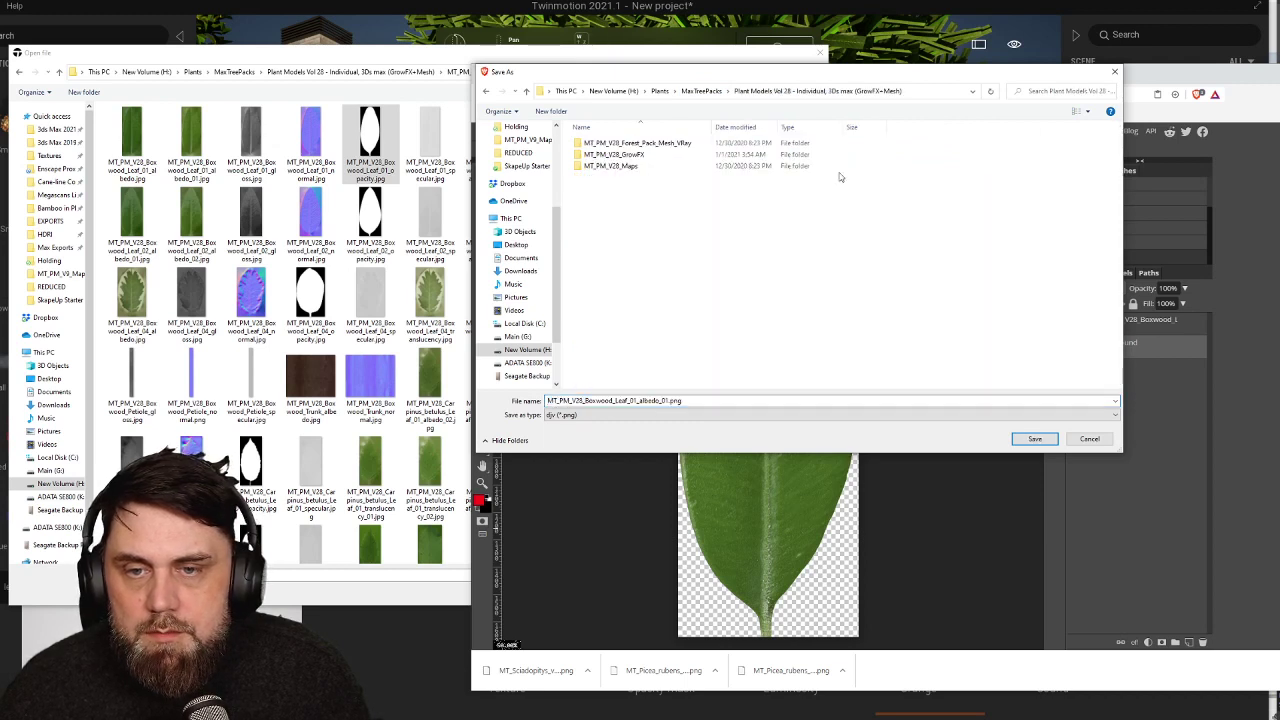
pyautogui.doubleClick(634, 165)
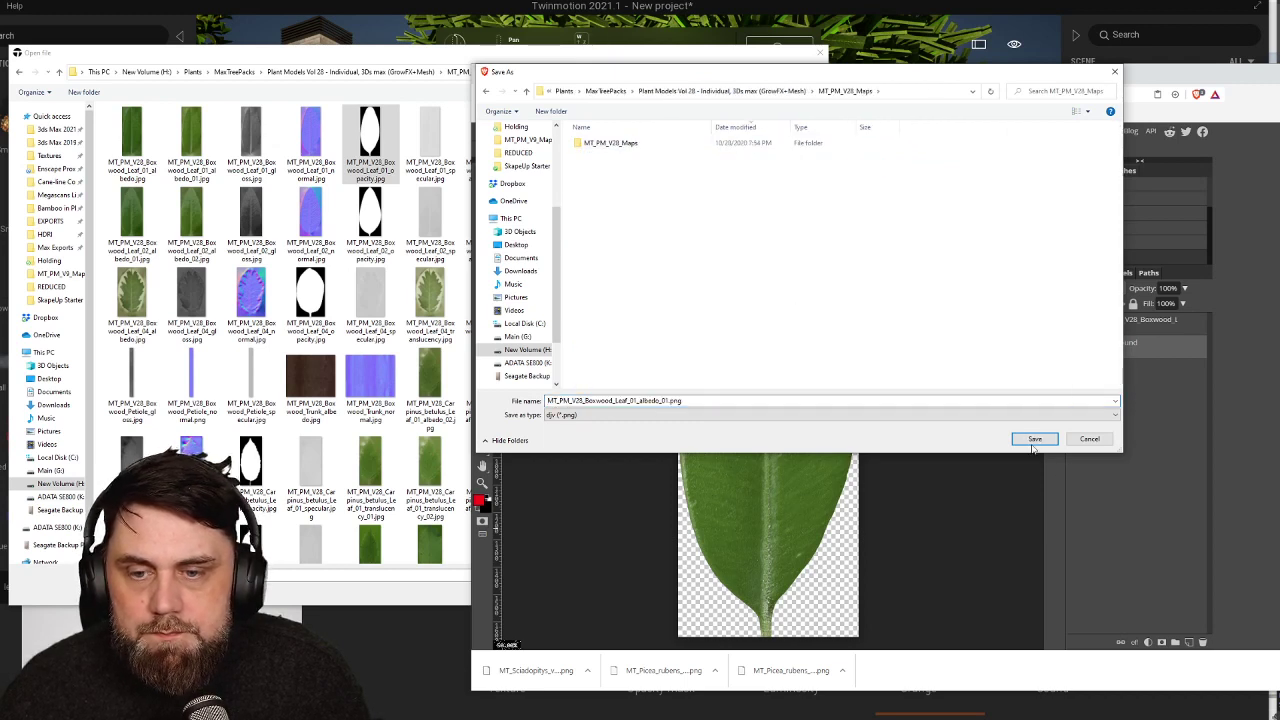
pyautogui.click(624, 146)
pyautogui.doubleClick(626, 148)
pyautogui.click(1034, 438)
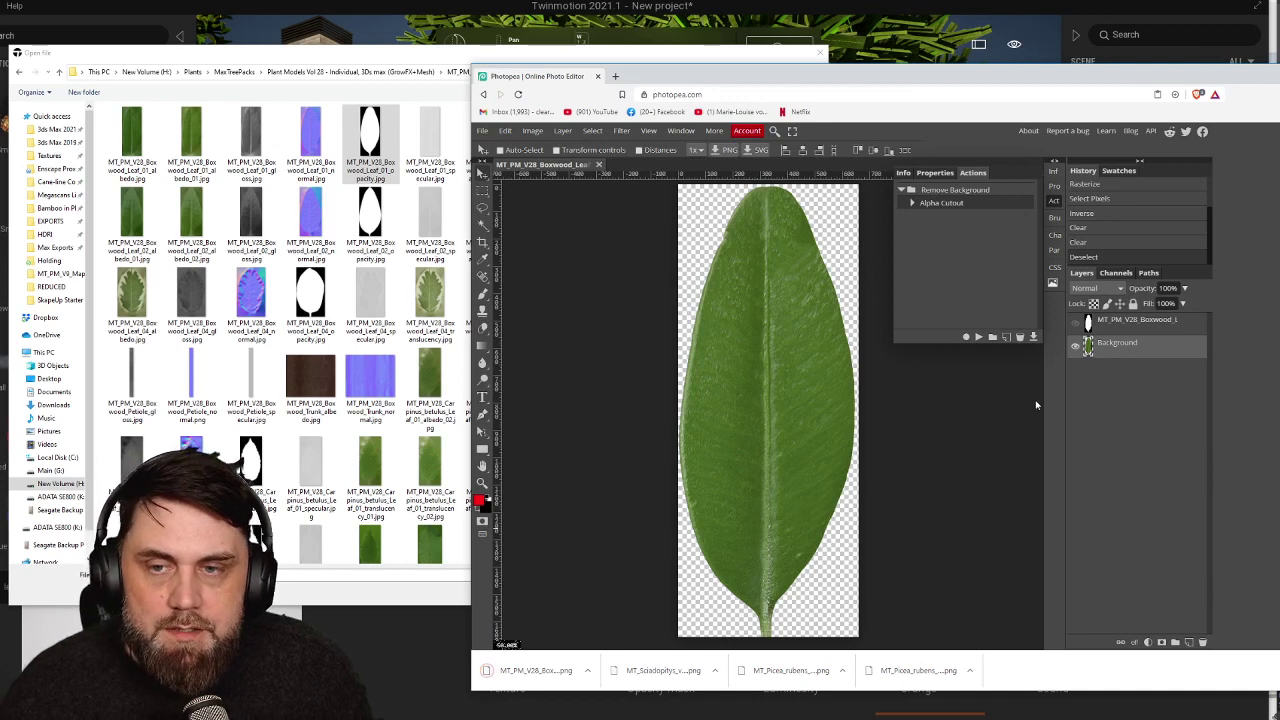
# Close the Leaf_01 document unsaved and open the boxwood Leaf_02 albedo map in Photopea
pyautogui.click(598, 165)
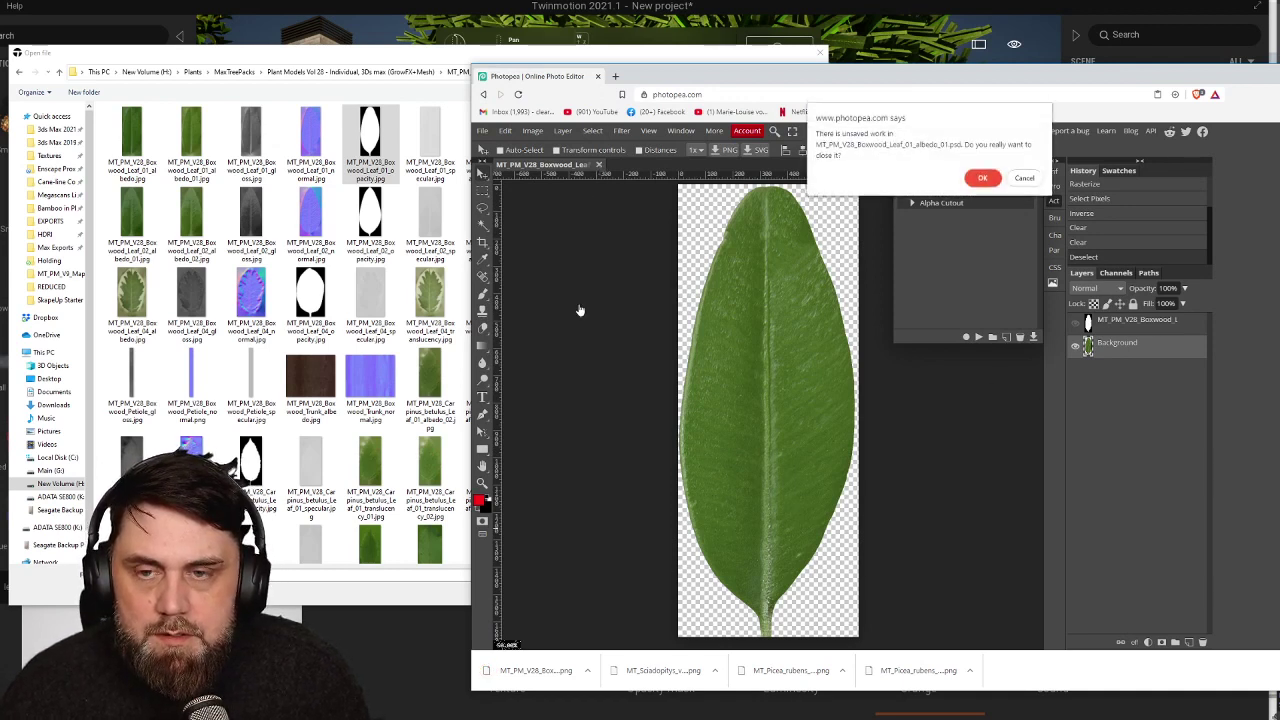
pyautogui.click(982, 177)
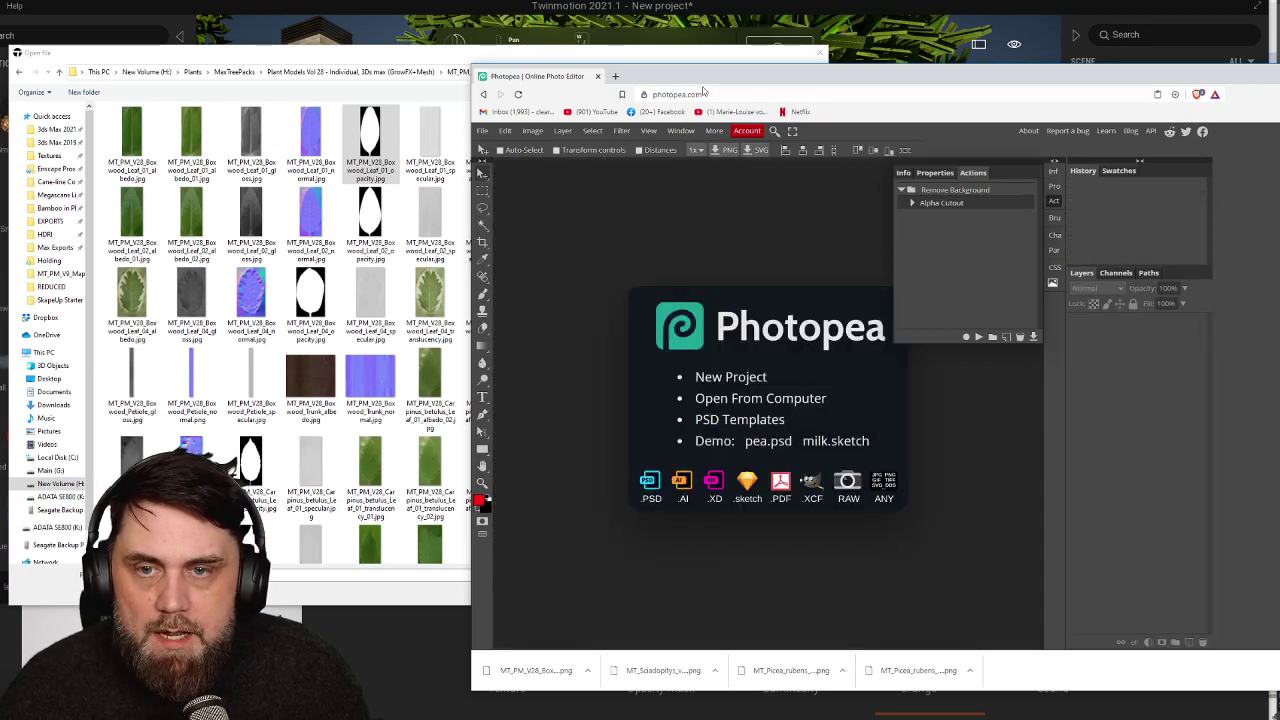
pyautogui.moveTo(698, 88); pyautogui.dragTo(764, 62)
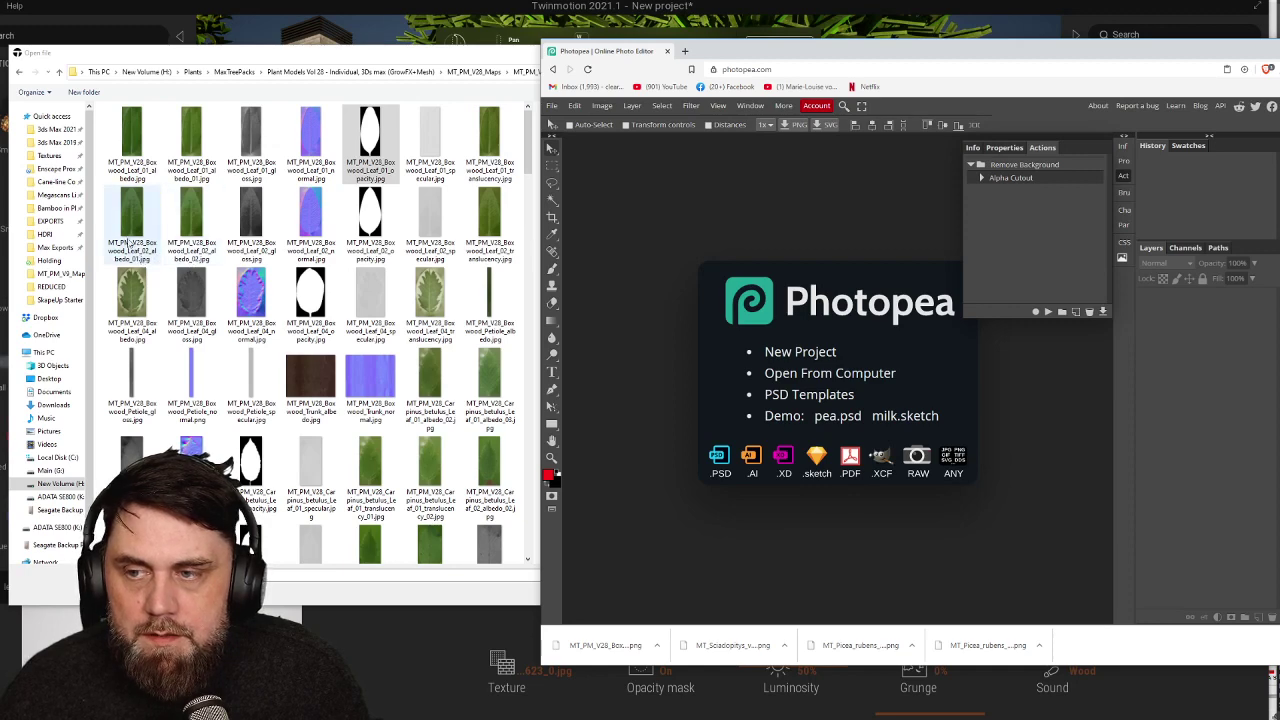
pyautogui.moveTo(129, 215); pyautogui.dragTo(837, 350)
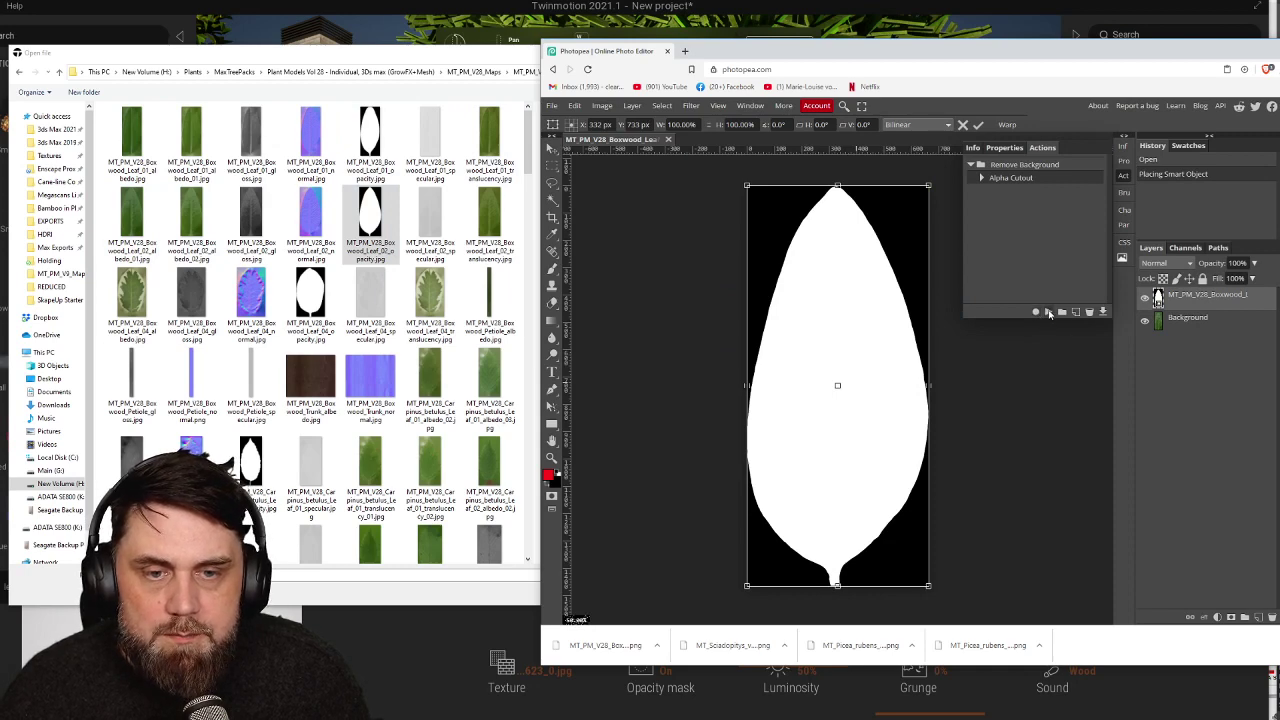
# Run Alpha Cutout on Leaf_02, export it as a PNG, and close the document unsaved
pyautogui.click(1048, 312)
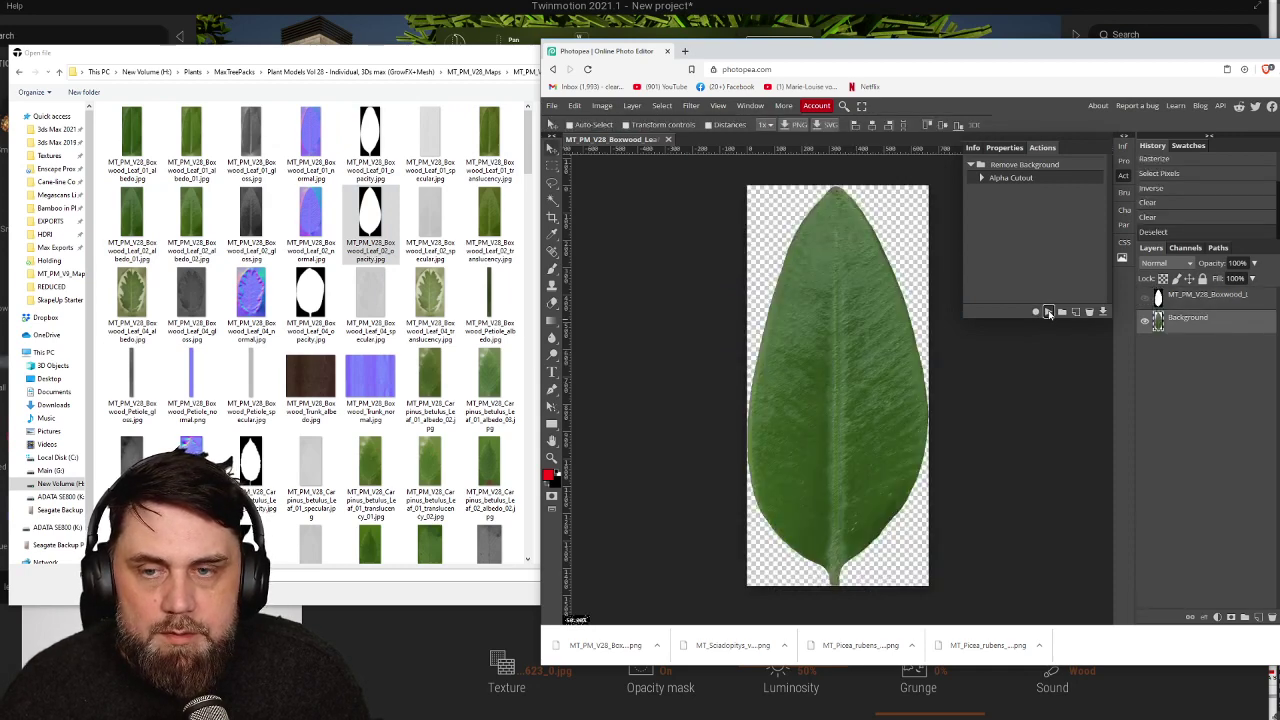
pyautogui.click(551, 107)
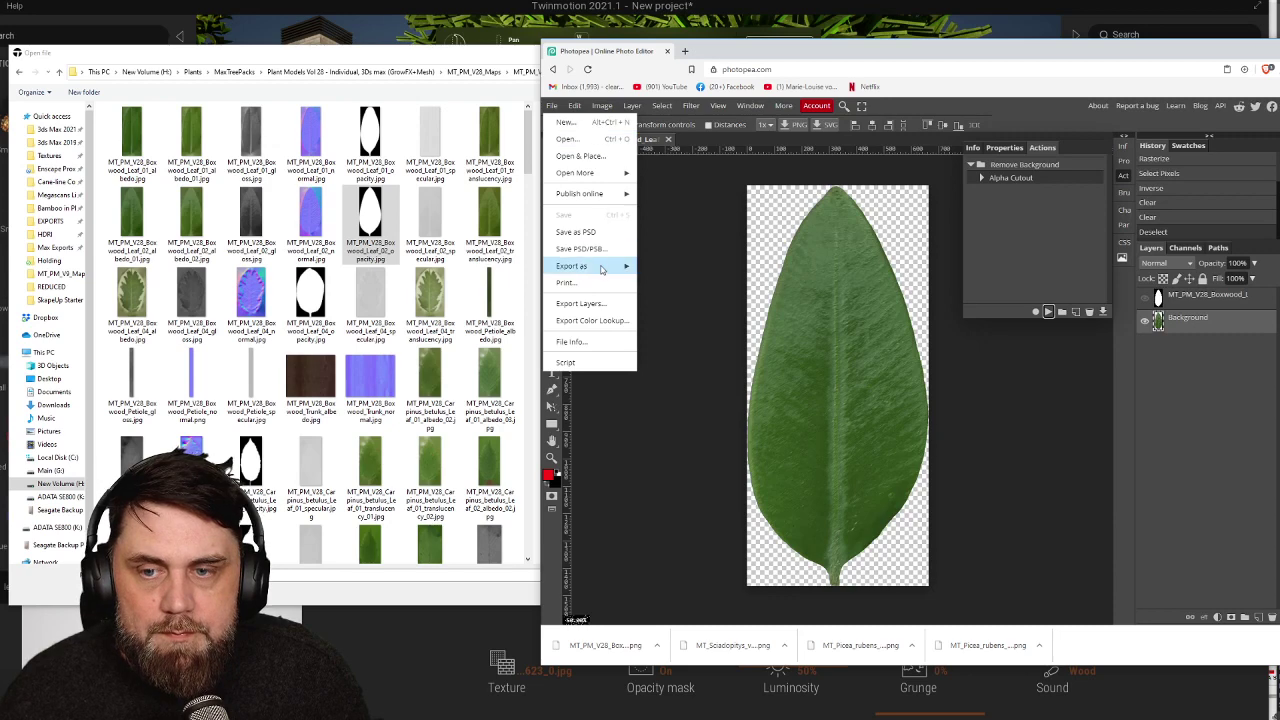
pyautogui.moveTo(605, 266)
pyautogui.press('Return')
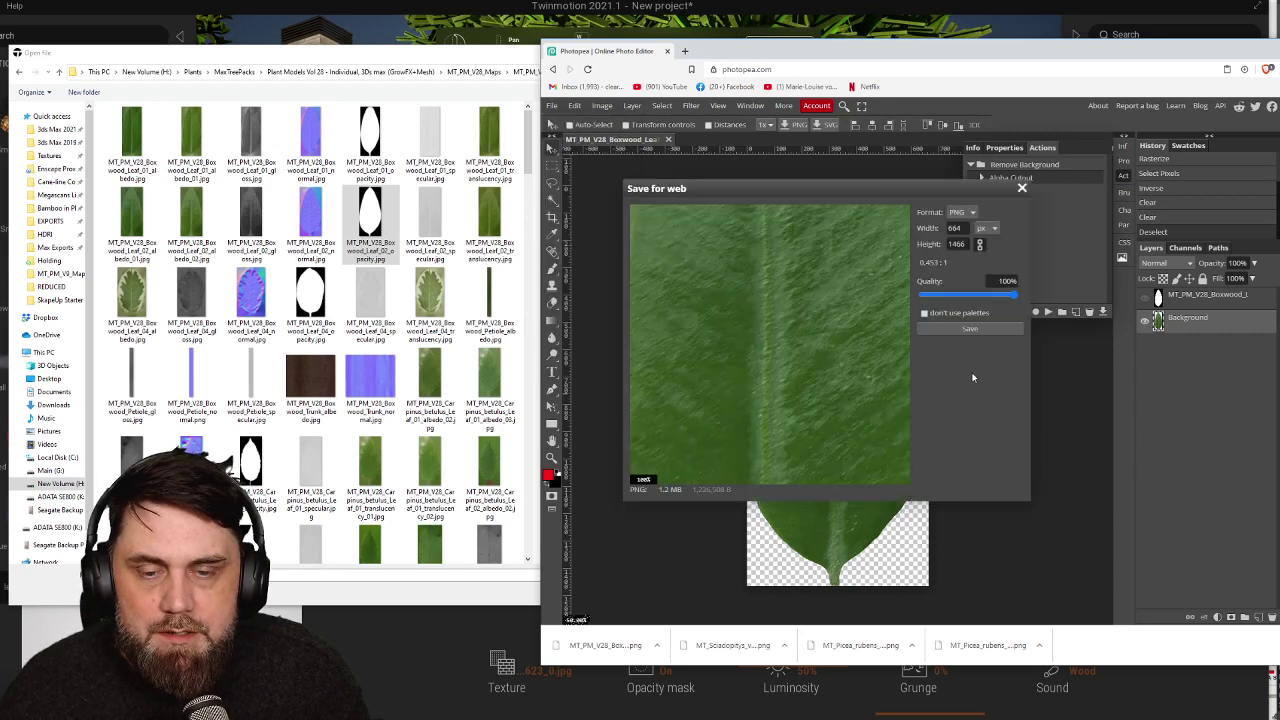
pyautogui.click(970, 372)
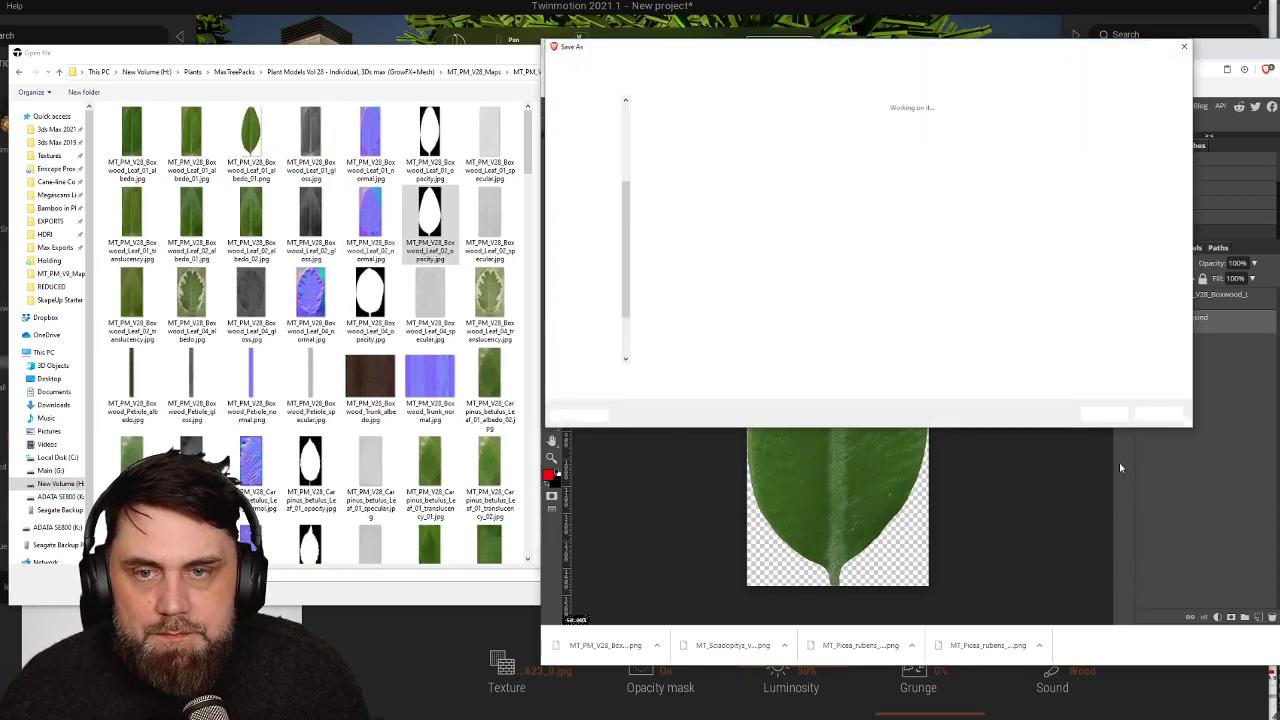
pyautogui.click(1106, 416)
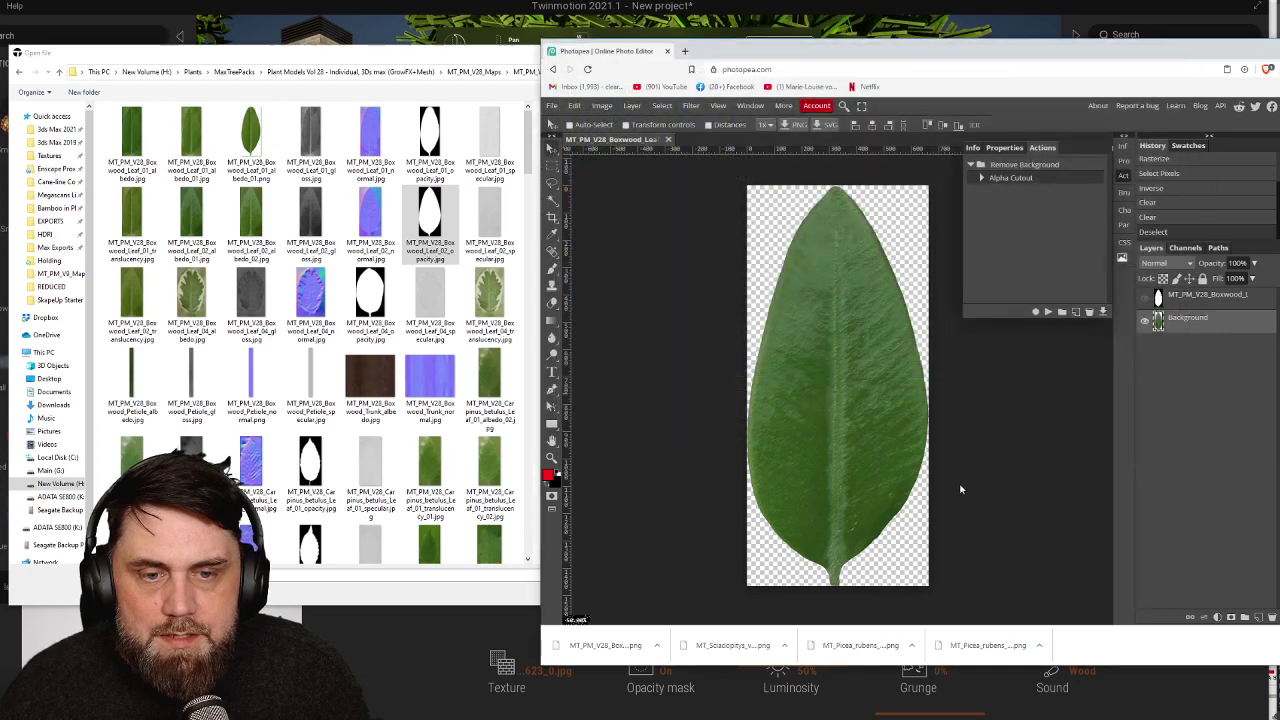
pyautogui.click(668, 141)
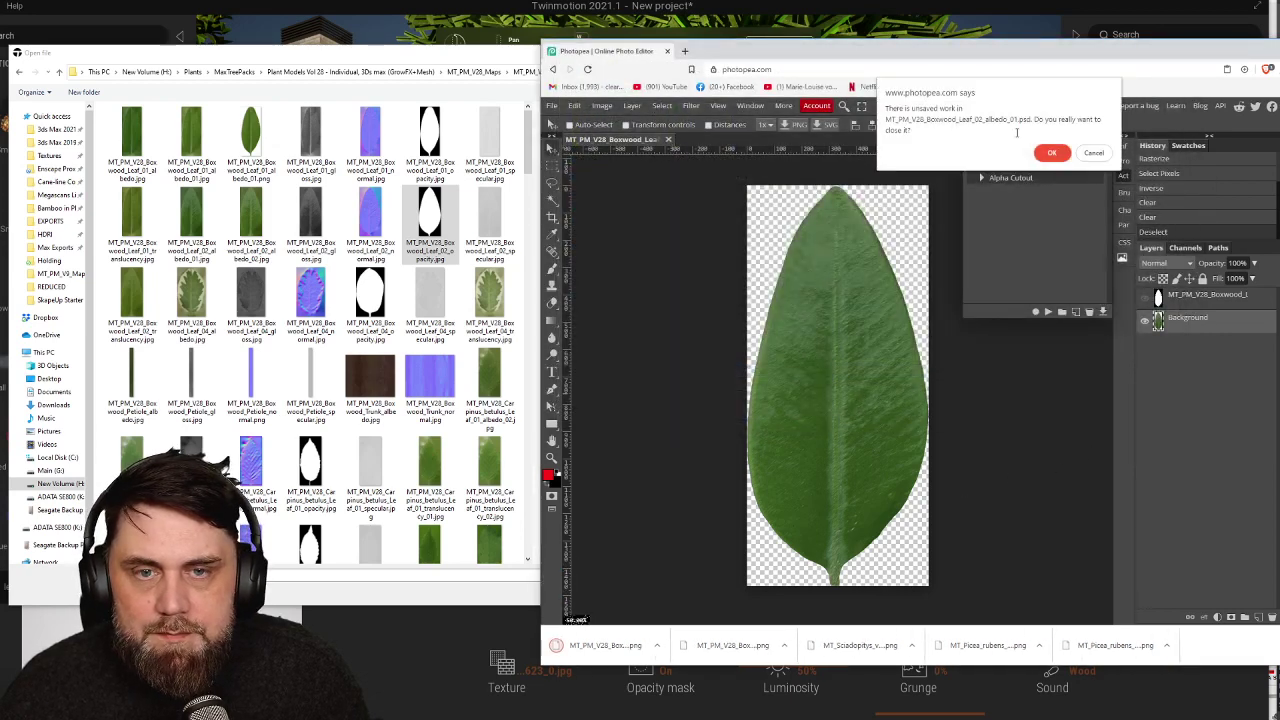
pyautogui.click(1053, 152)
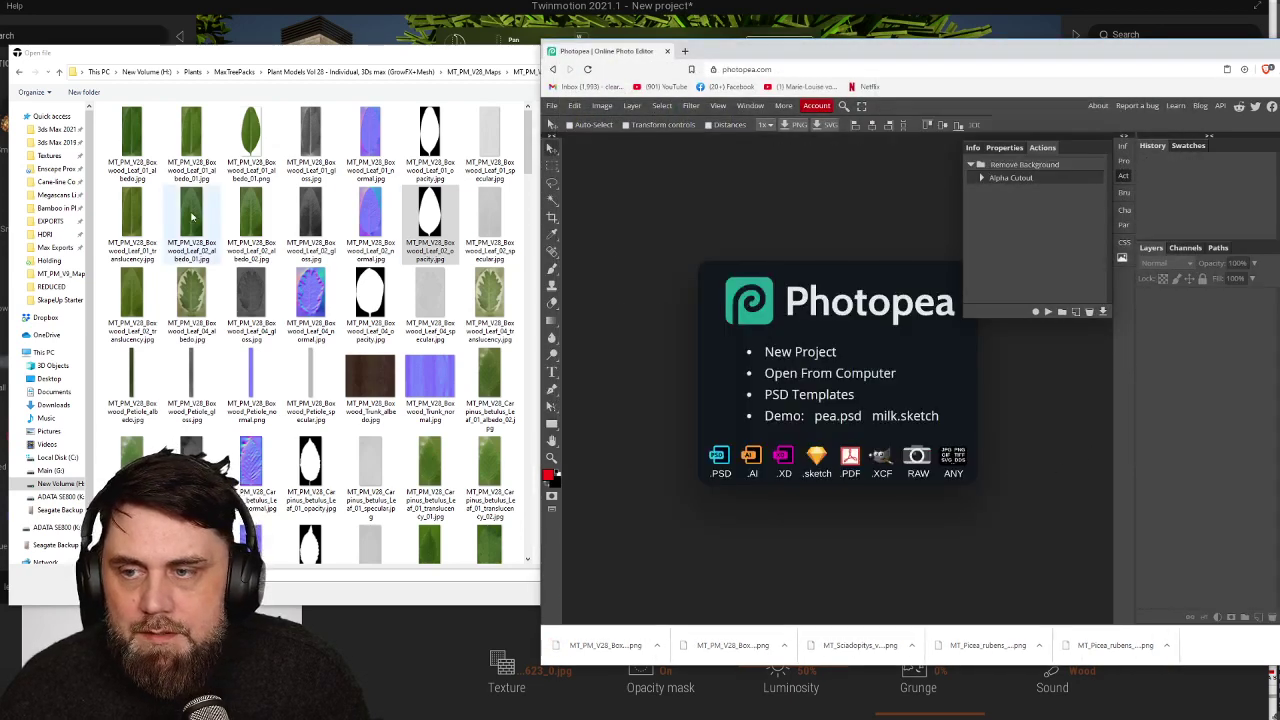
# Open the next boxwood leaf albedo, layer its opacity map on top, and run Alpha Cutout
pyautogui.moveTo(192, 215); pyautogui.dragTo(857, 360)
pyautogui.moveTo(430, 215); pyautogui.dragTo(870, 340)
pyautogui.click(1047, 311)
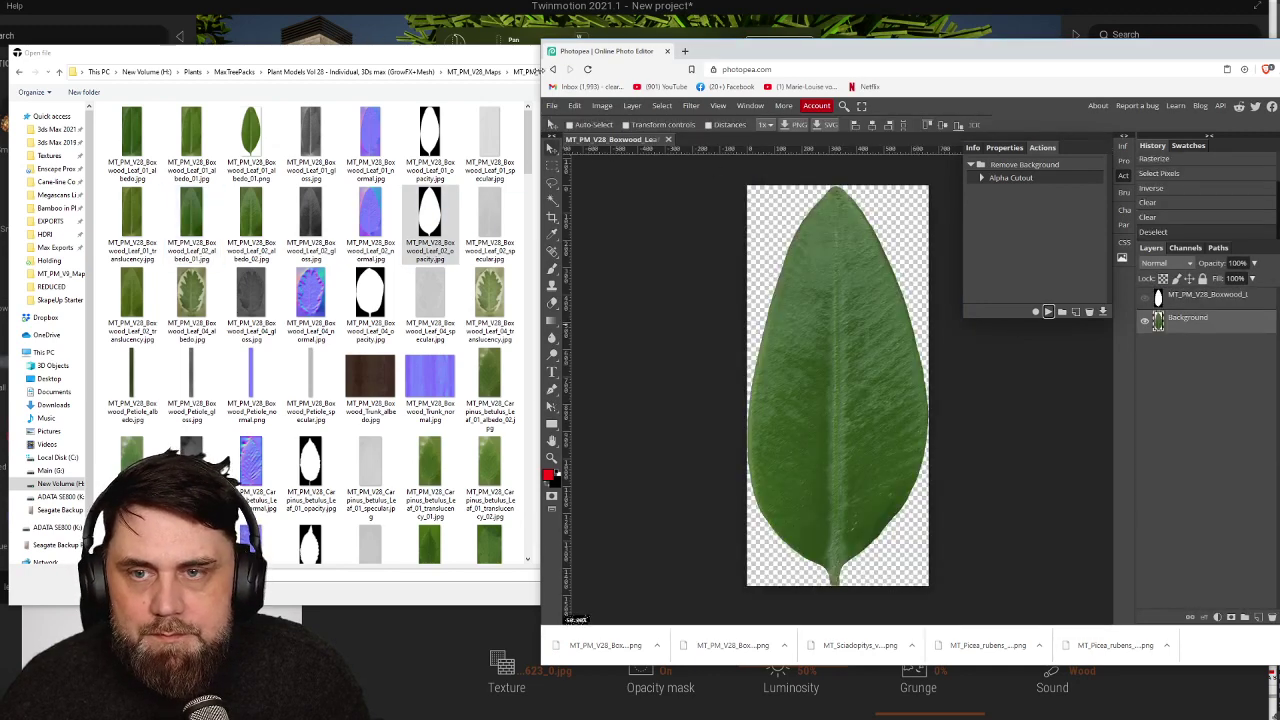
# Export the cut-out leaf as a PNG into the maps folder and close it unsaved
pyautogui.click(551, 105)
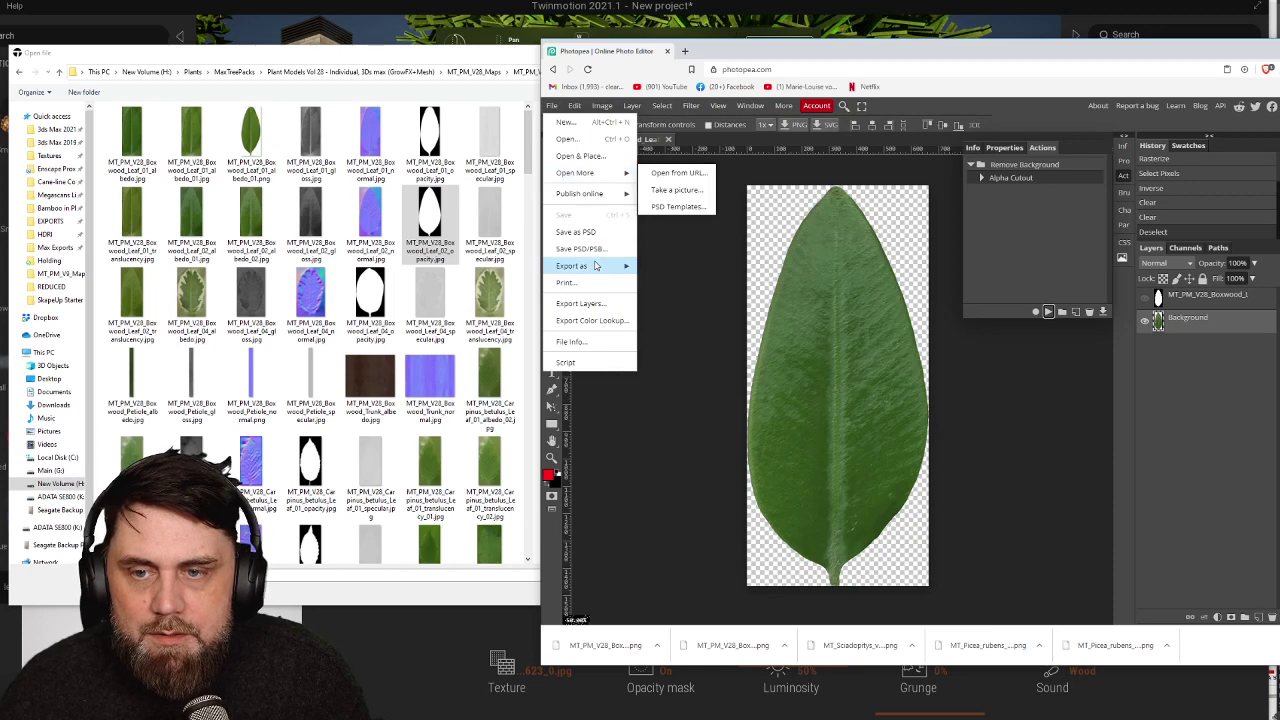
pyautogui.moveTo(595, 265)
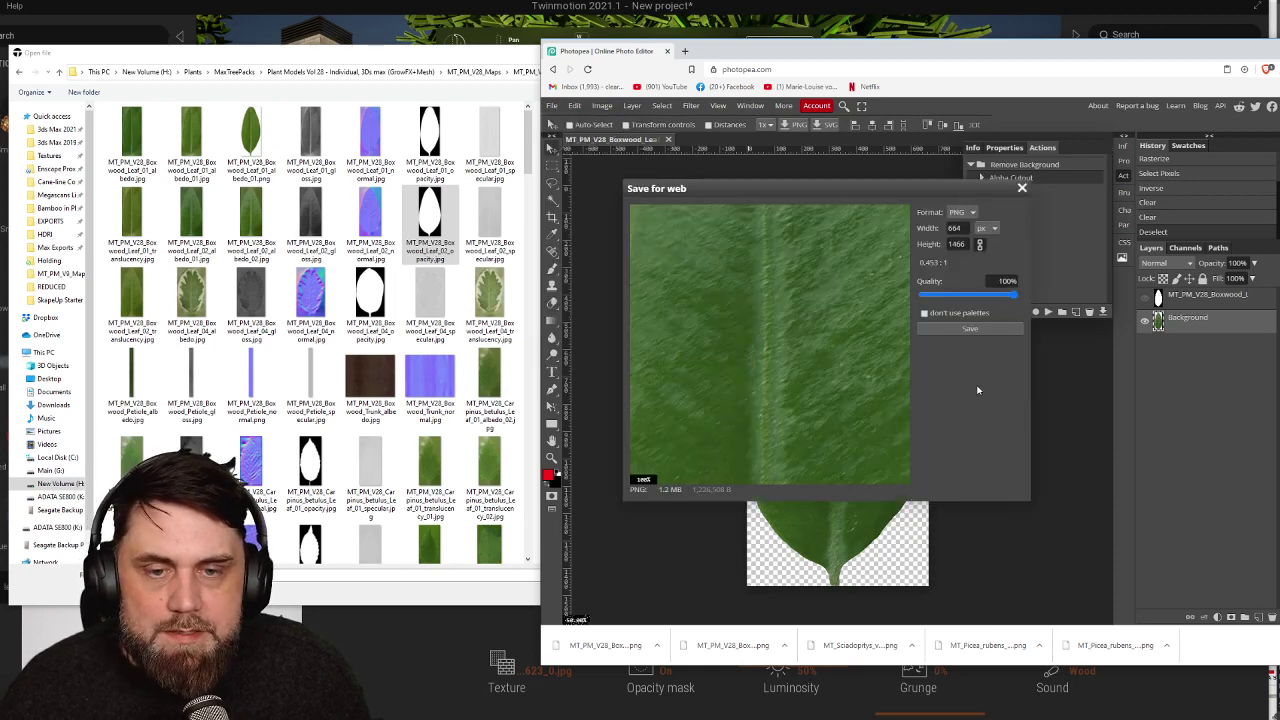
pyautogui.click(990, 332)
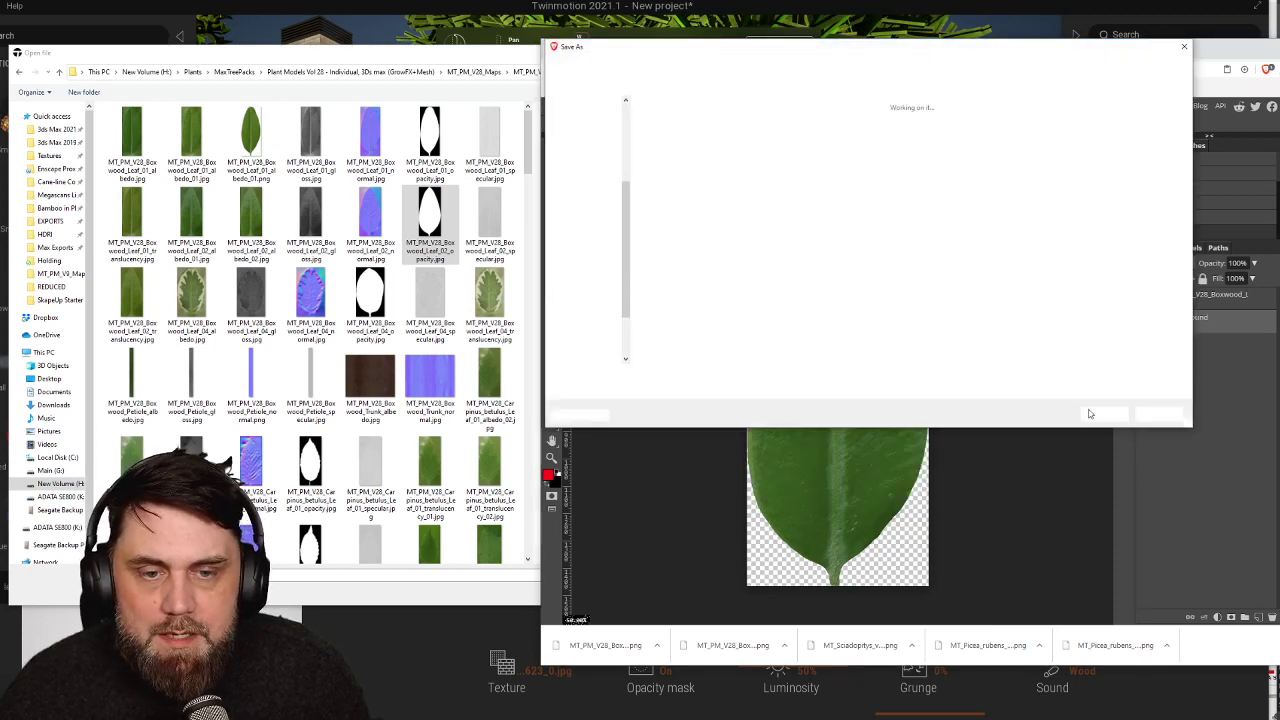
pyautogui.click(1100, 415)
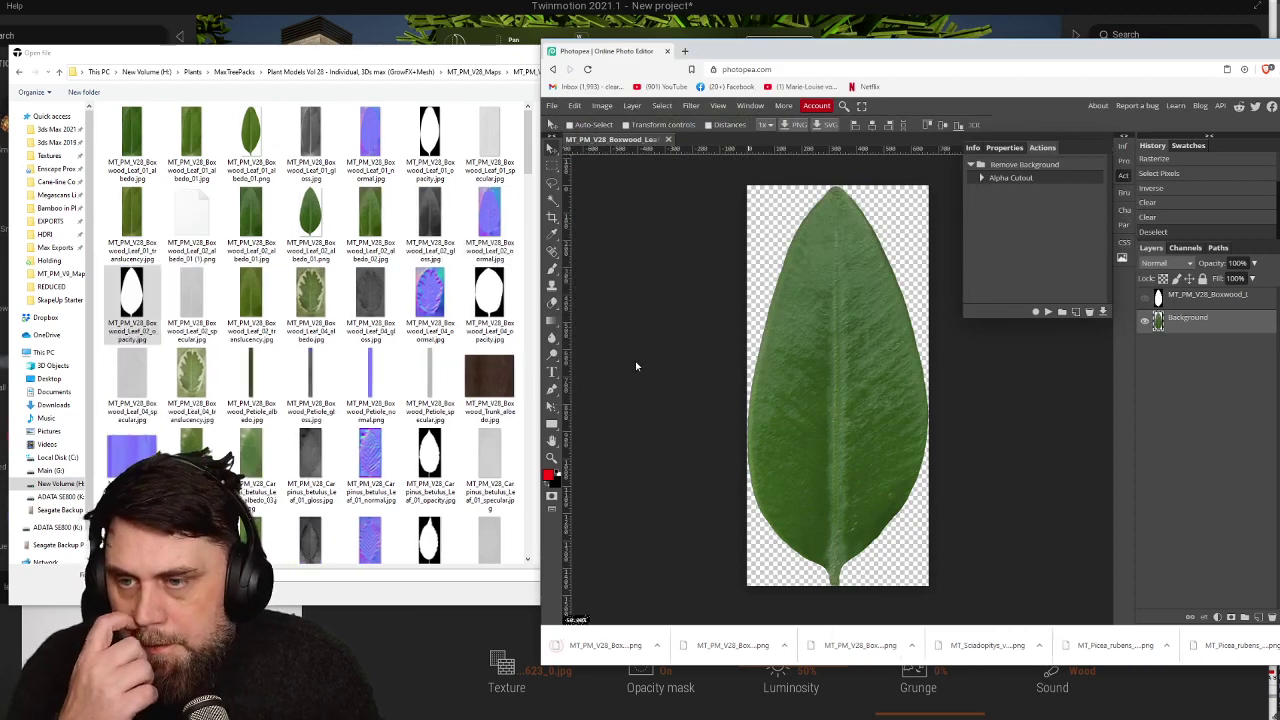
pyautogui.click(666, 139)
pyautogui.click(1056, 153)
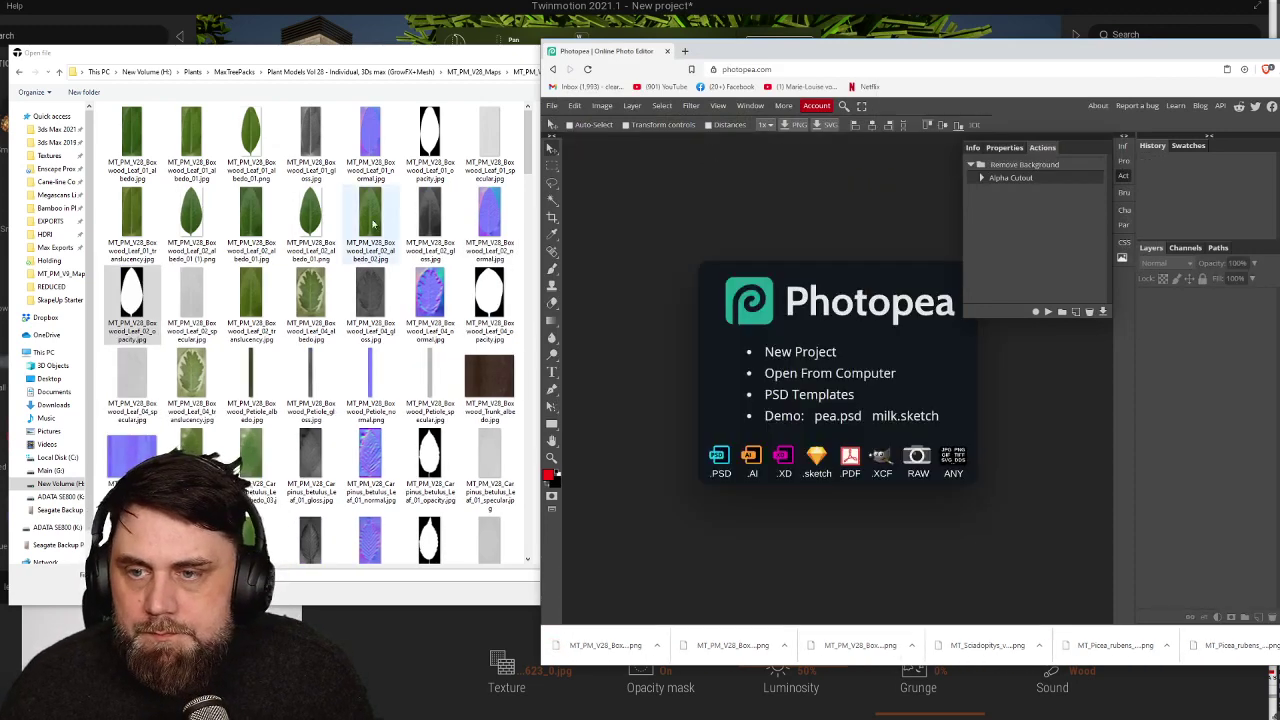
# Load the Leaf_02 albedo_02 image with its opacity map and apply the Alpha Cutout action
pyautogui.click(370, 215)
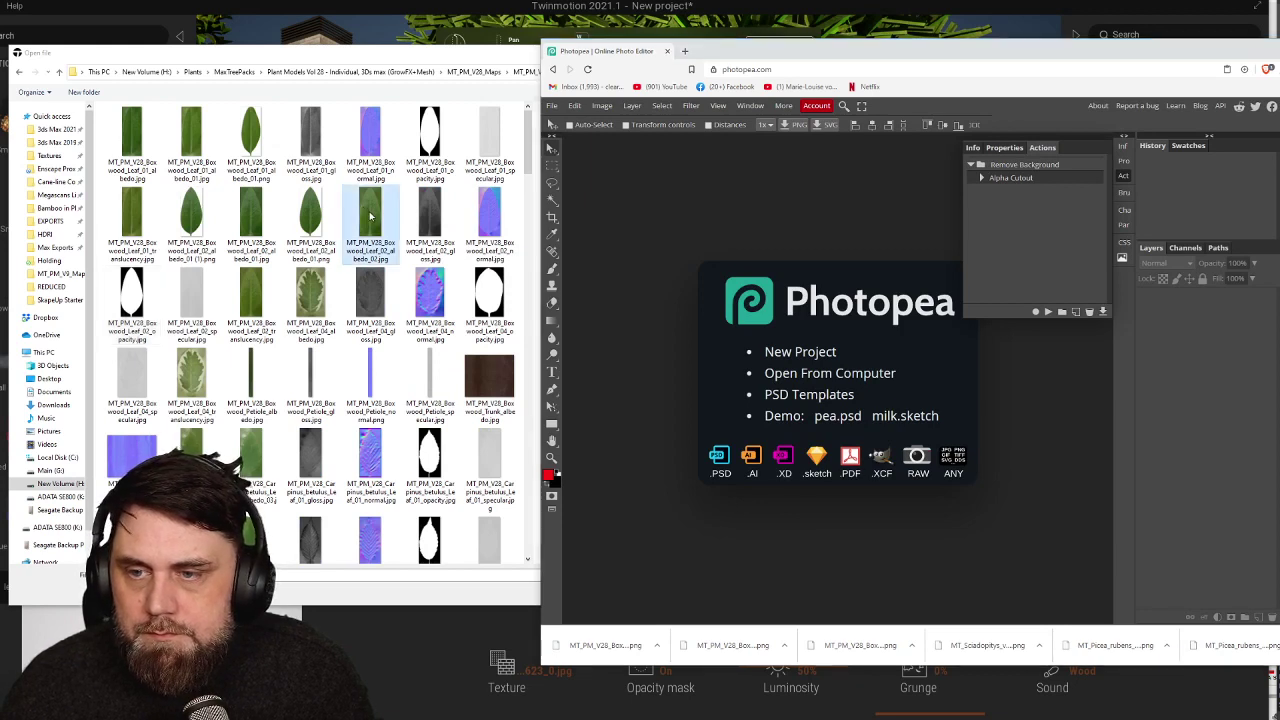
pyautogui.moveTo(370, 215); pyautogui.dragTo(800, 380)
pyautogui.moveTo(131, 300); pyautogui.dragTo(978, 449)
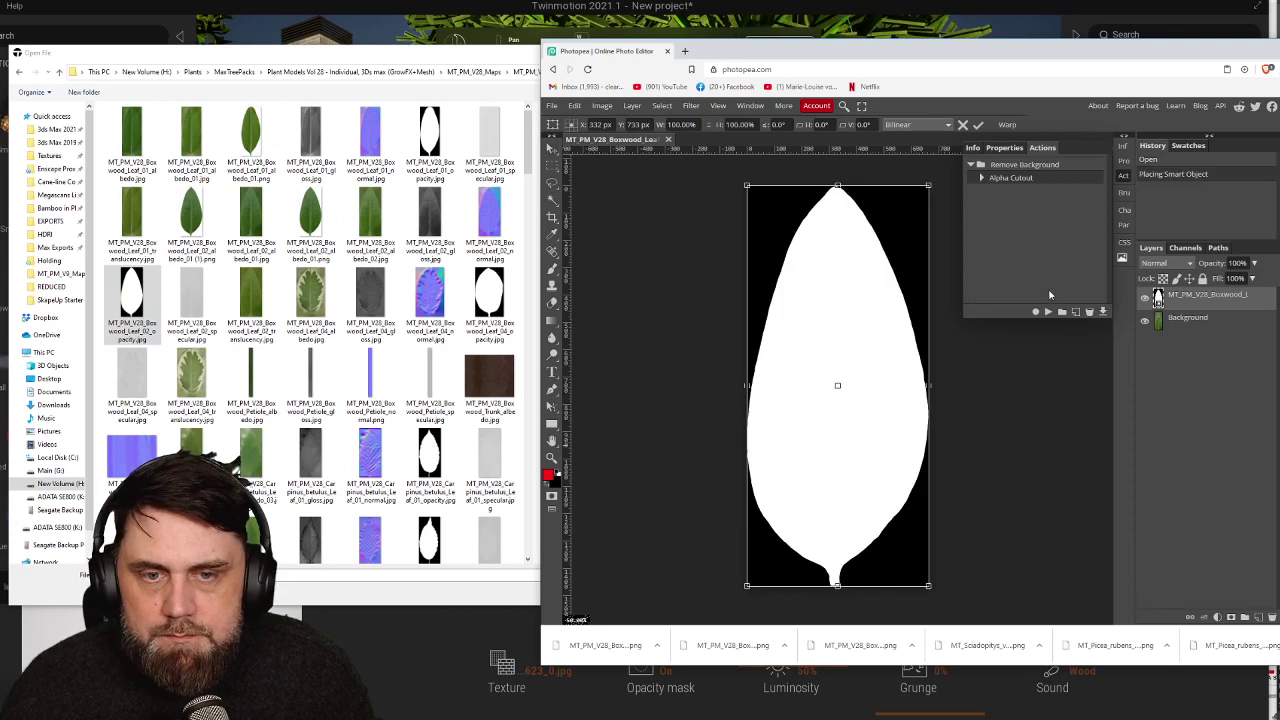
pyautogui.click(1047, 312)
# Export the cut-out leaf as a PNG, then close the document without saving
pyautogui.click(551, 105)
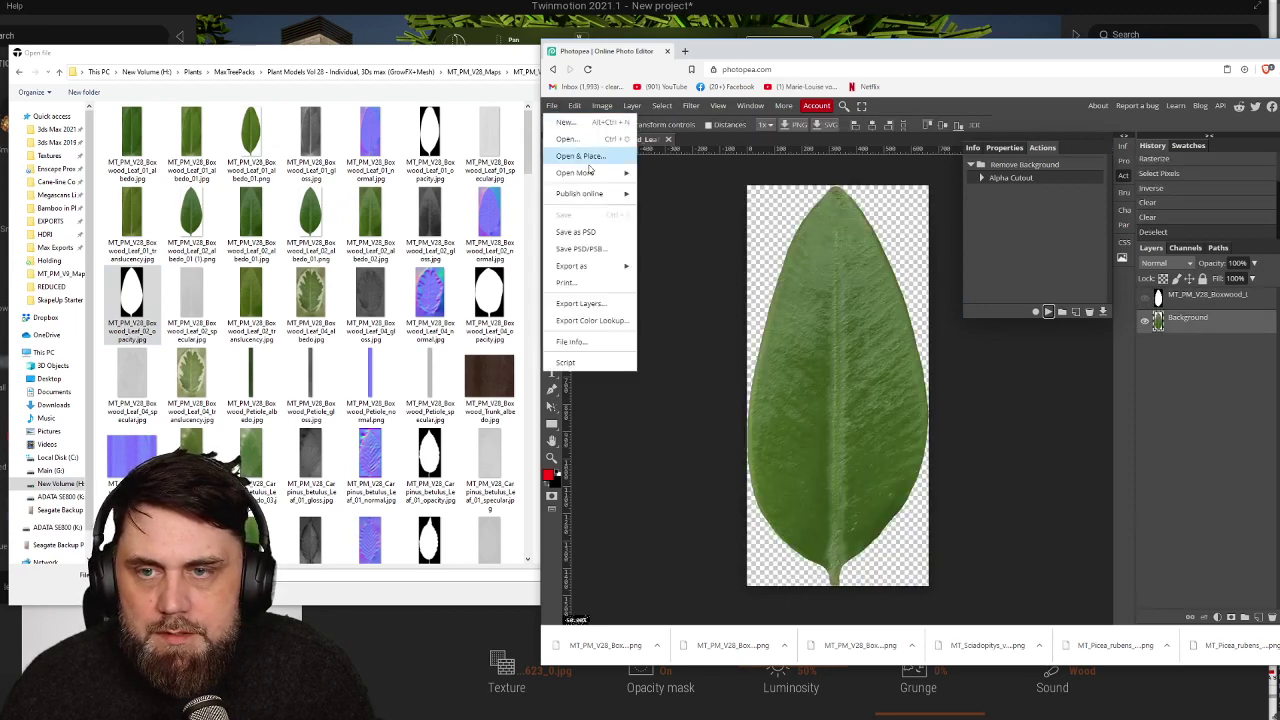
pyautogui.moveTo(600, 266)
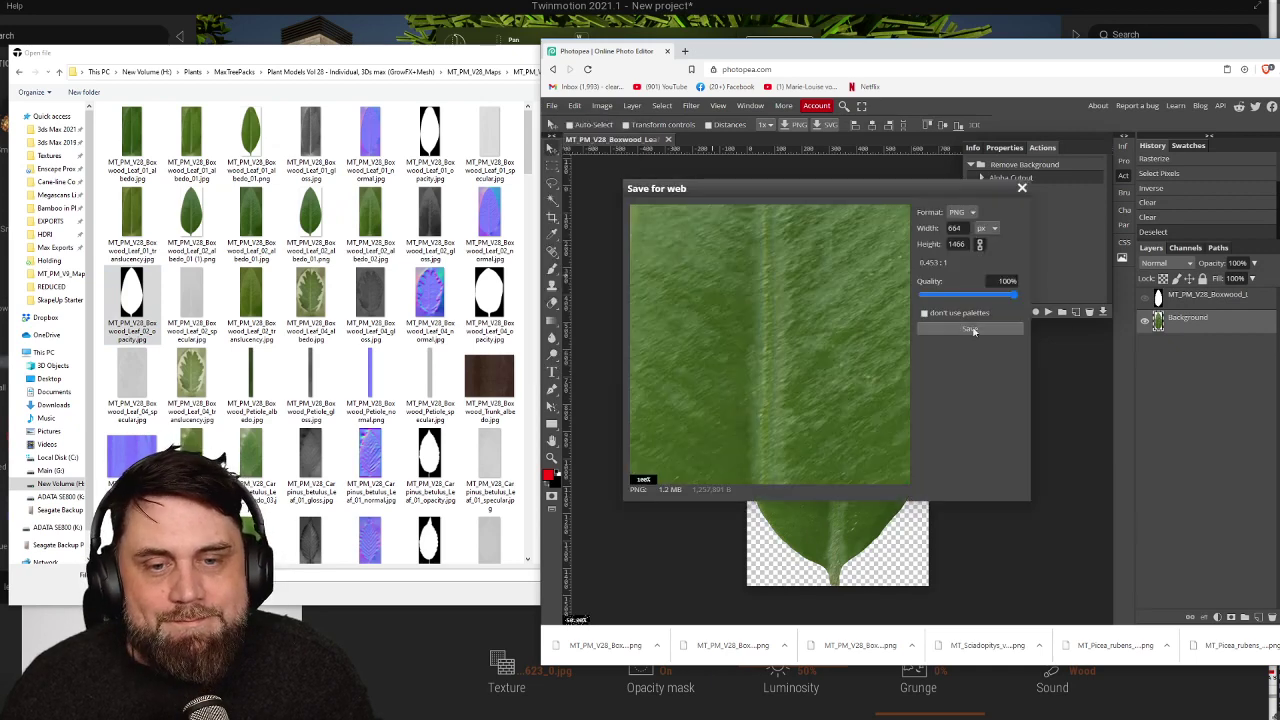
pyautogui.click(970, 329)
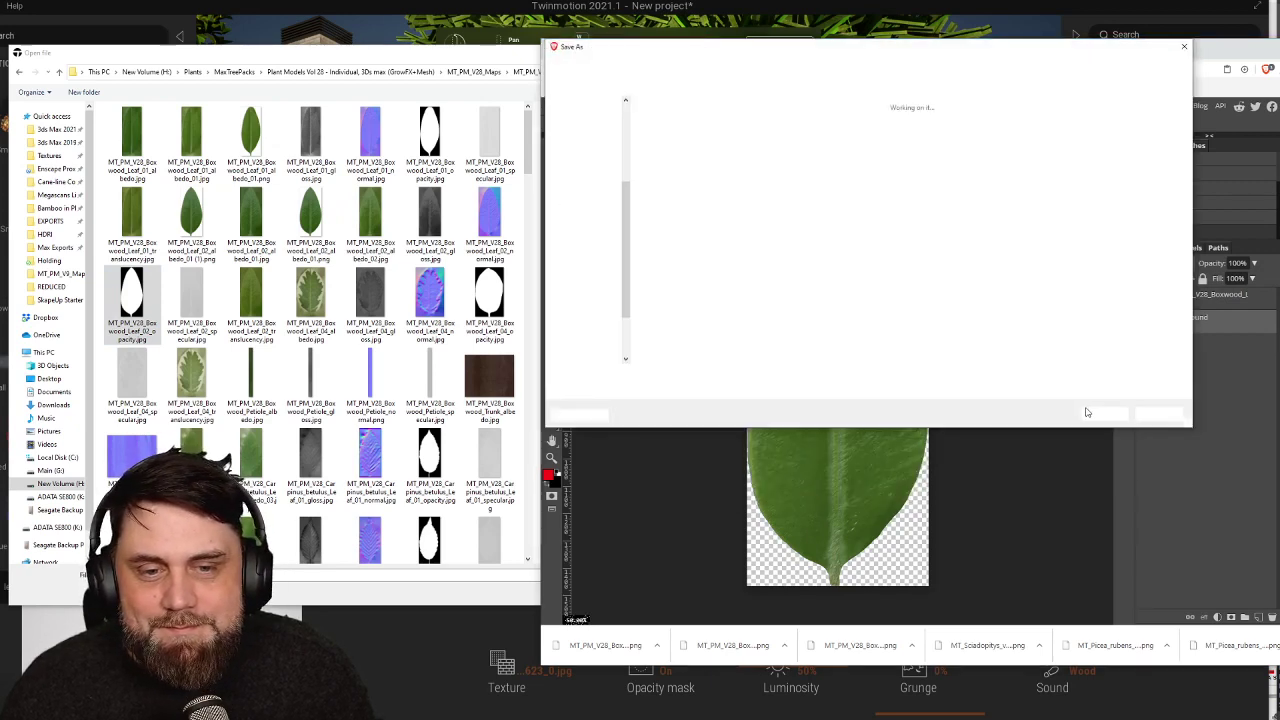
pyautogui.click(1086, 410)
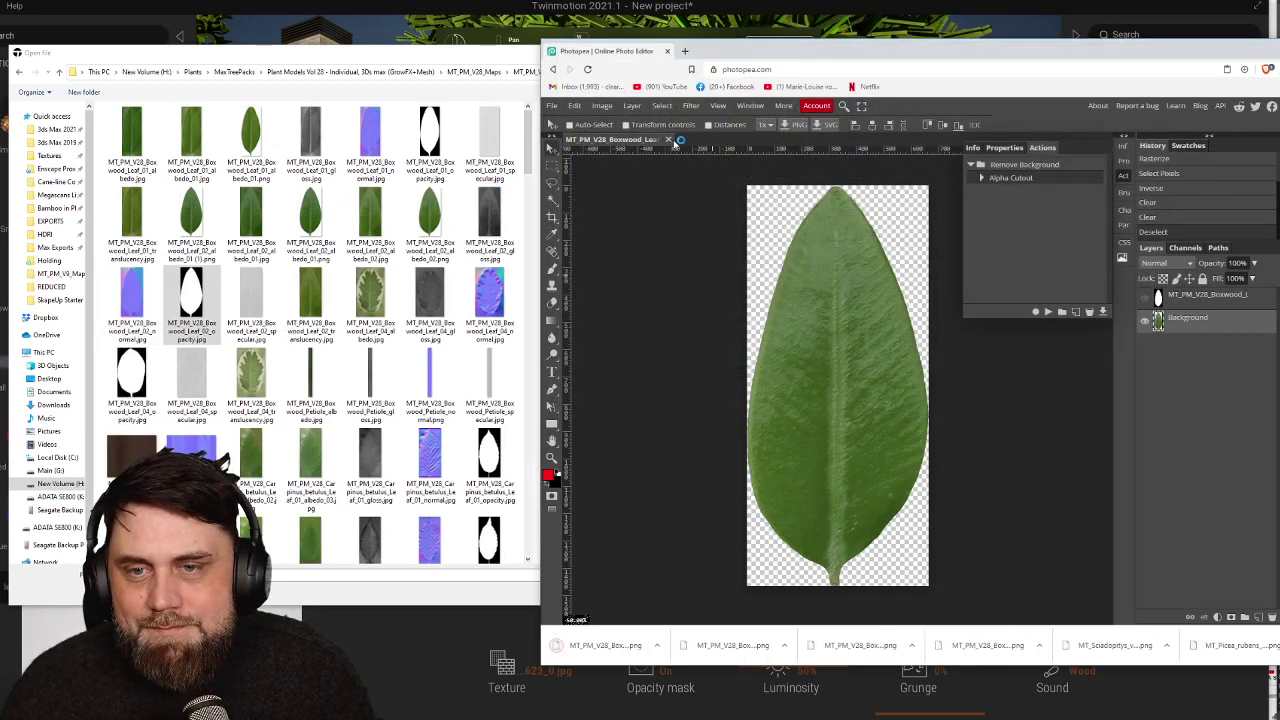
pyautogui.click(669, 140)
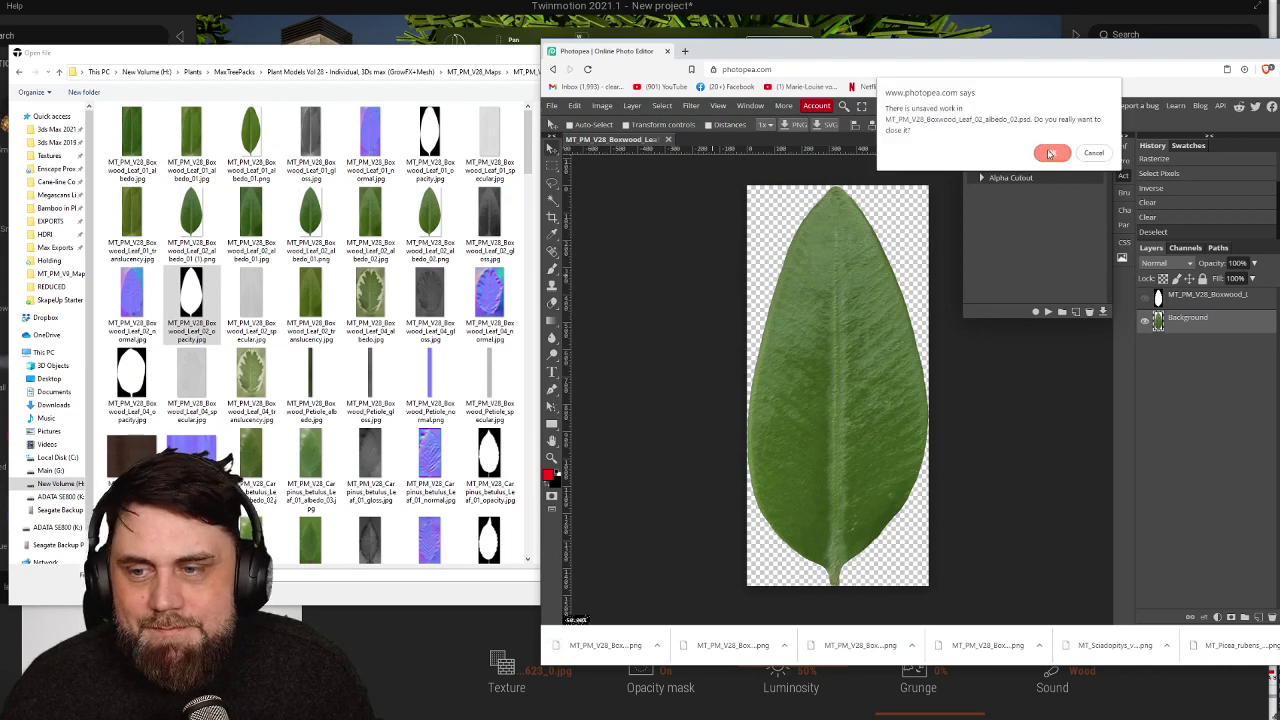
pyautogui.click(1053, 150)
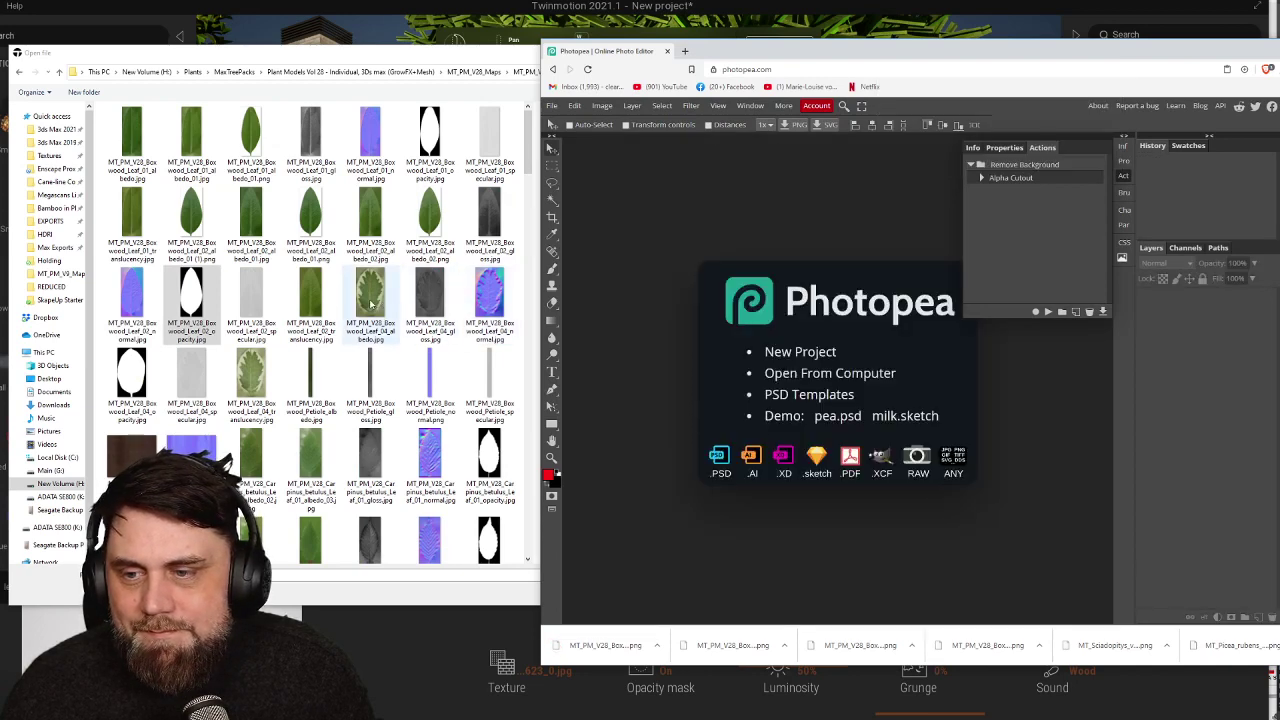
# Load the Leaf_04 albedo with its opacity map and apply the Alpha Cutout action
pyautogui.moveTo(370, 305); pyautogui.dragTo(780, 340)
pyautogui.moveTo(131, 380); pyautogui.dragTo(735, 409)
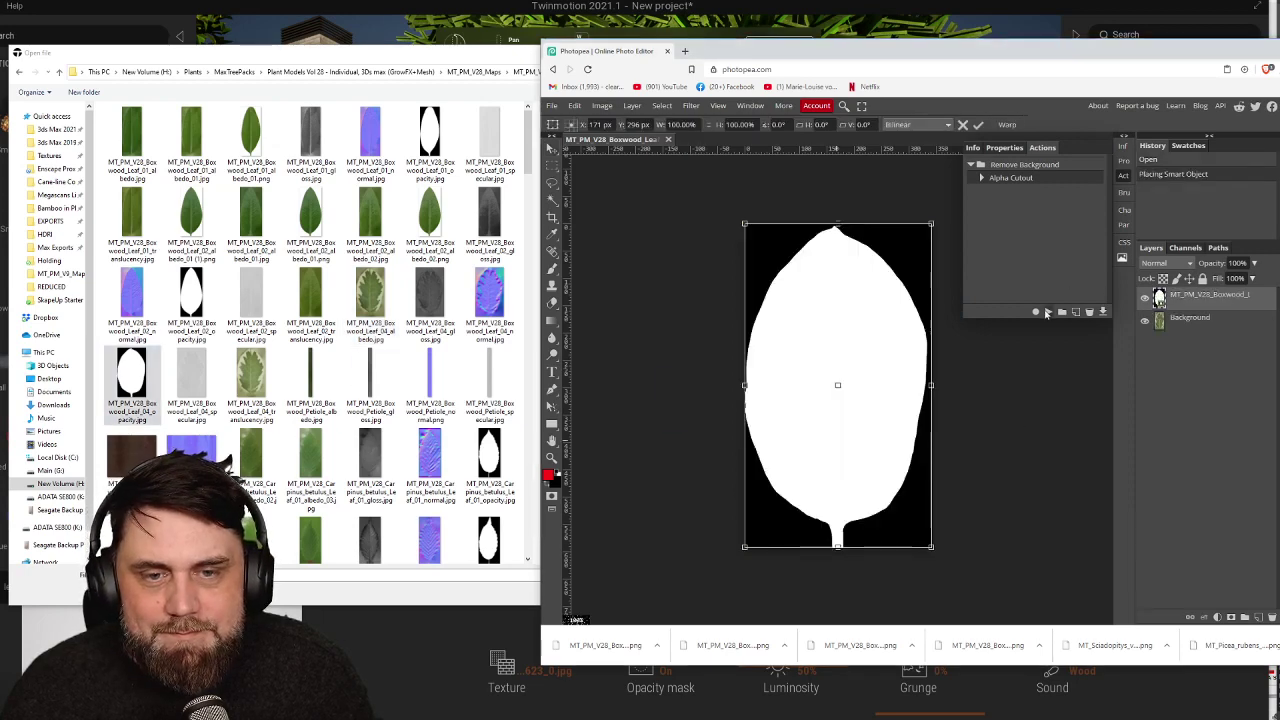
pyautogui.click(1048, 311)
# Export the result as MT_PM_V28_Boxwood_Leaf_04_albedo.png
pyautogui.click(556, 108)
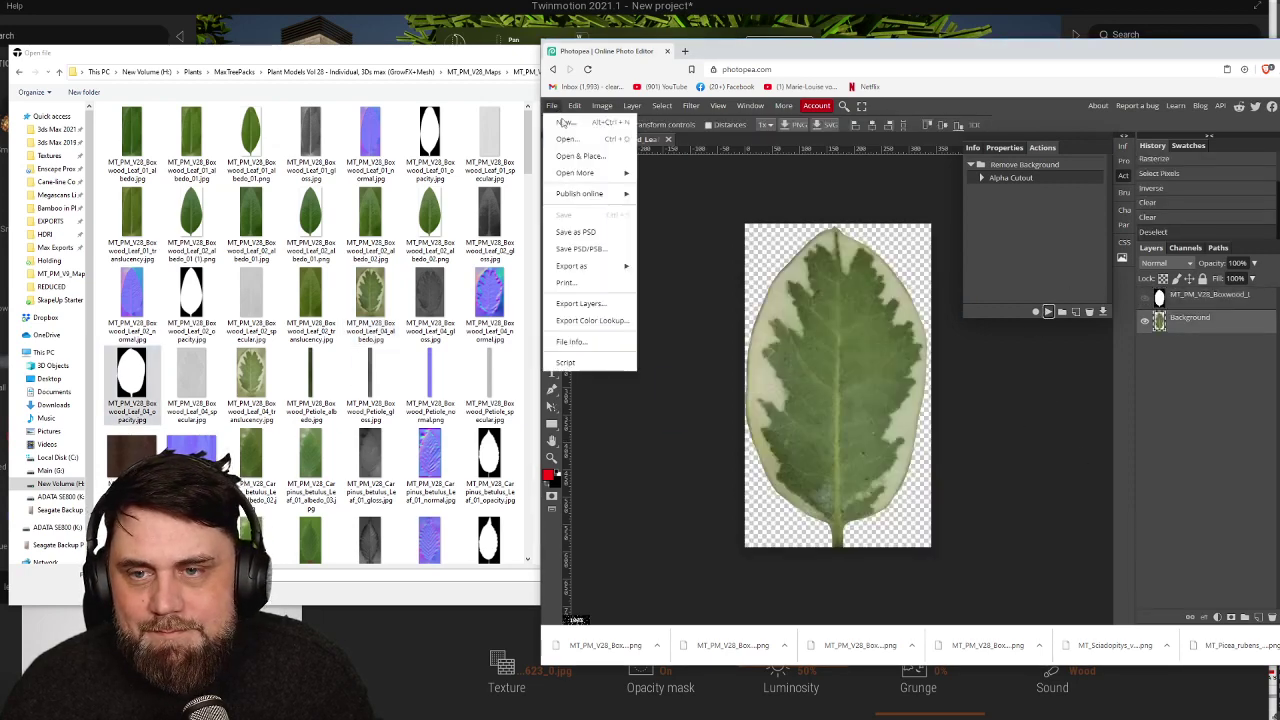
pyautogui.moveTo(600, 266)
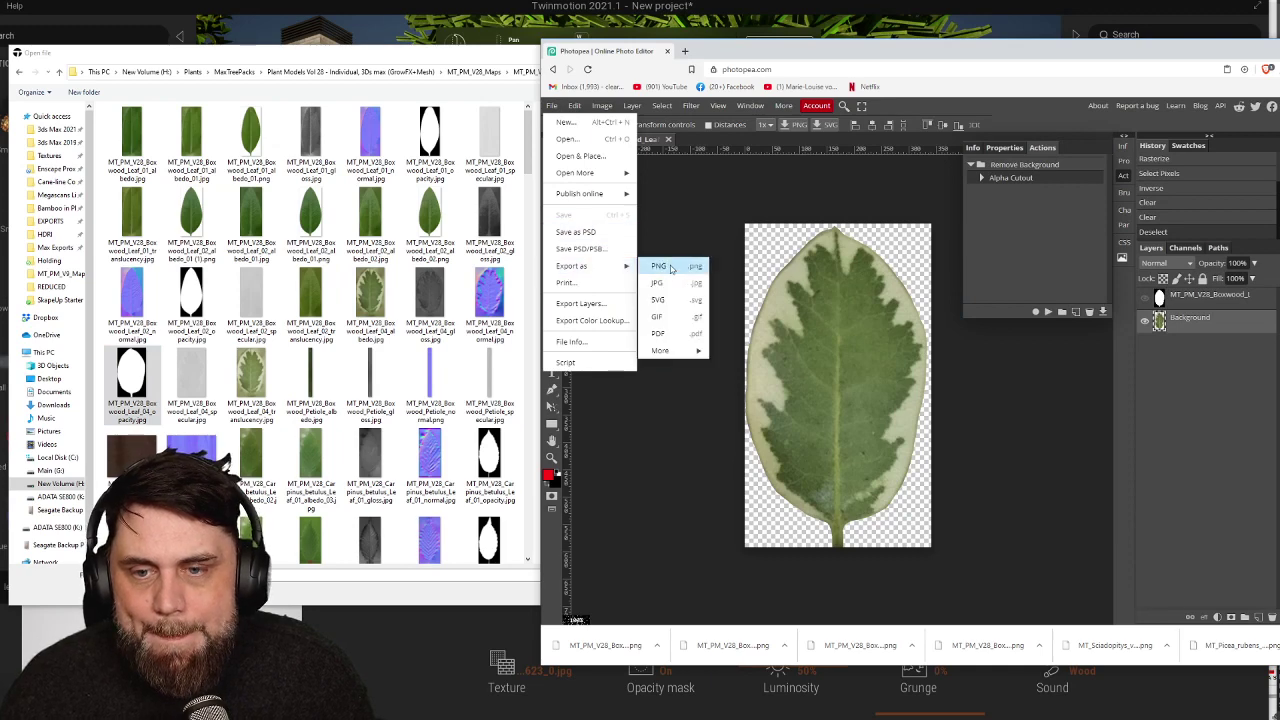
pyautogui.click(667, 268)
pyautogui.click(880, 329)
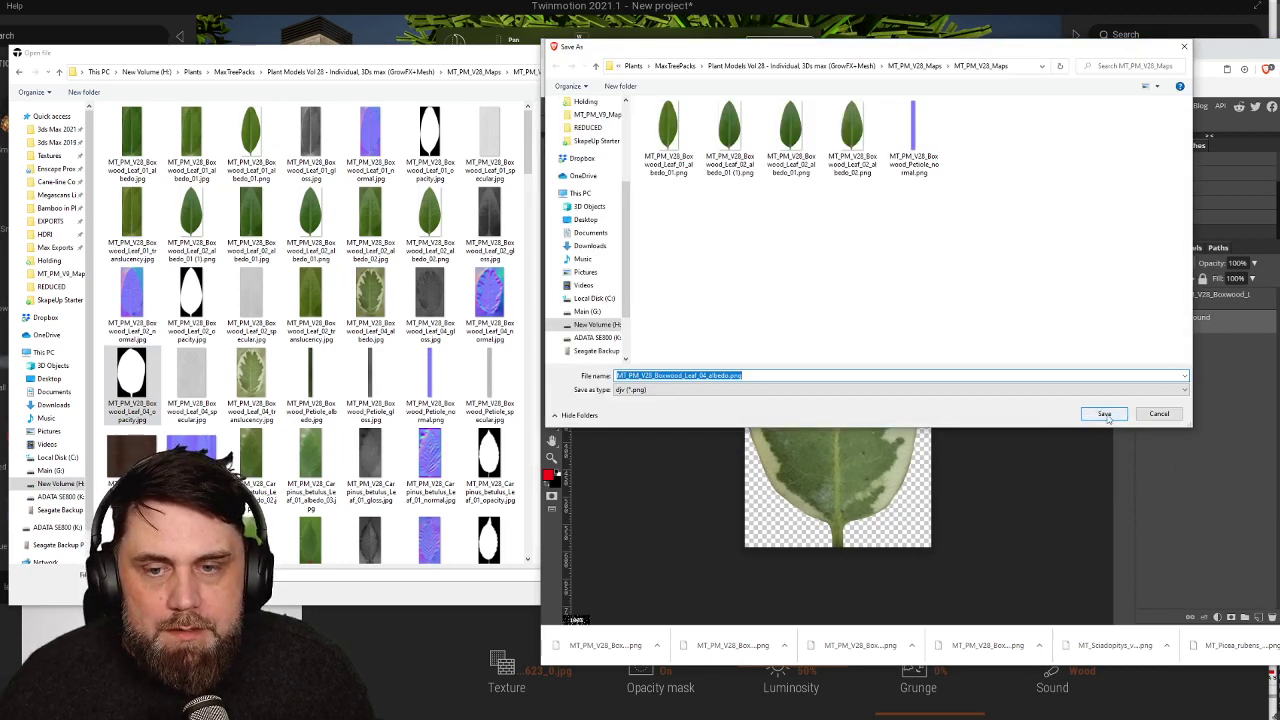
pyautogui.click(1109, 416)
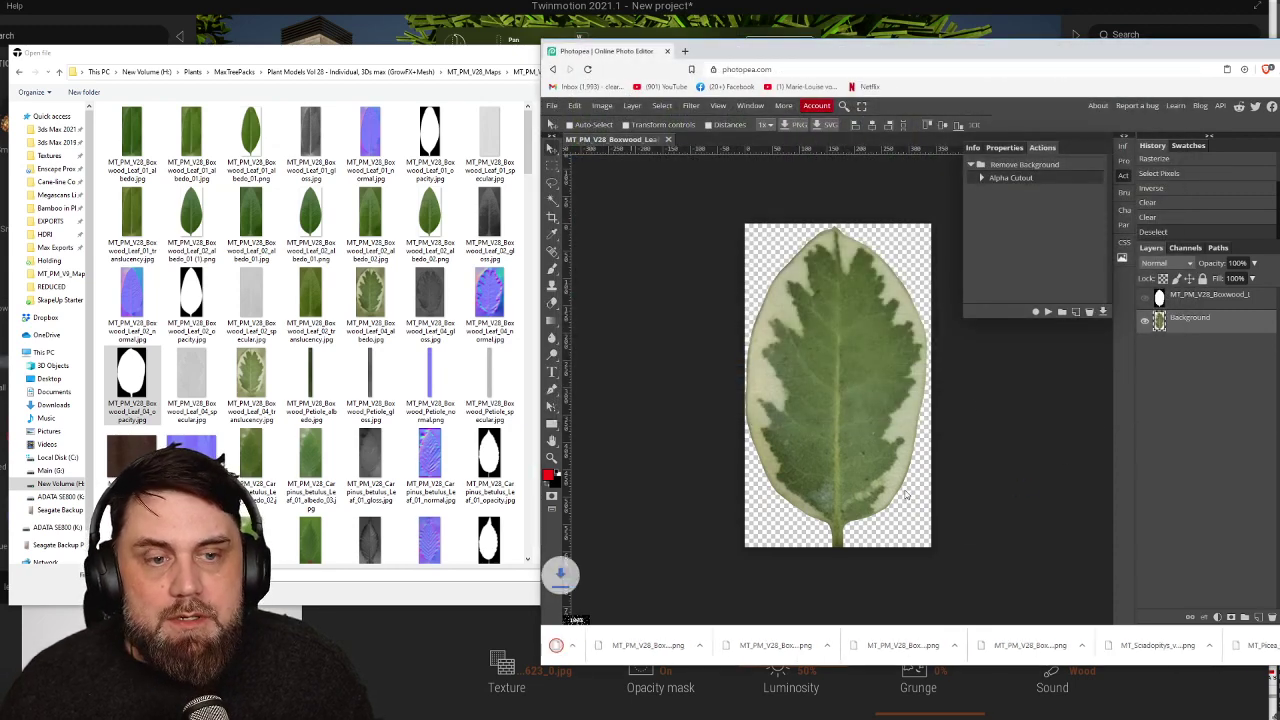